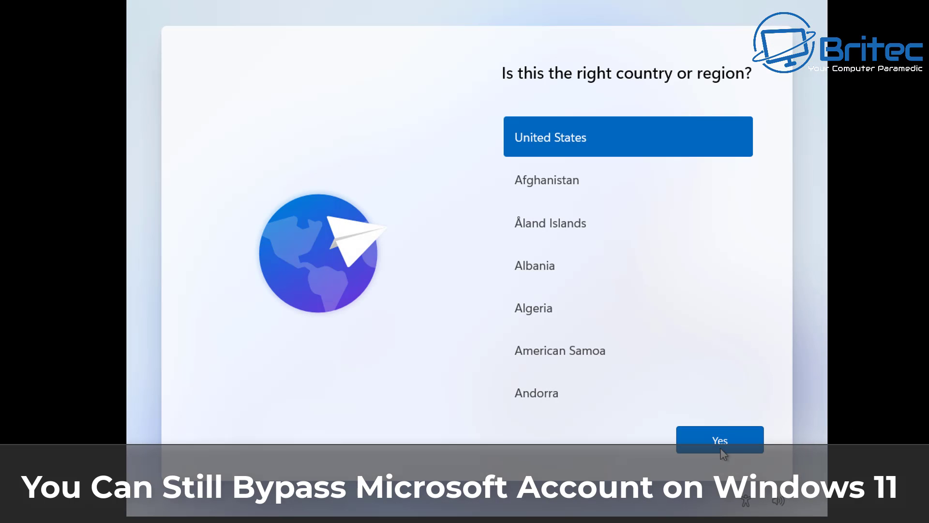
Confirm United States and the US keyboard, then skip naming the device.
{"action": "left_click", "coordinate": [721, 450]}
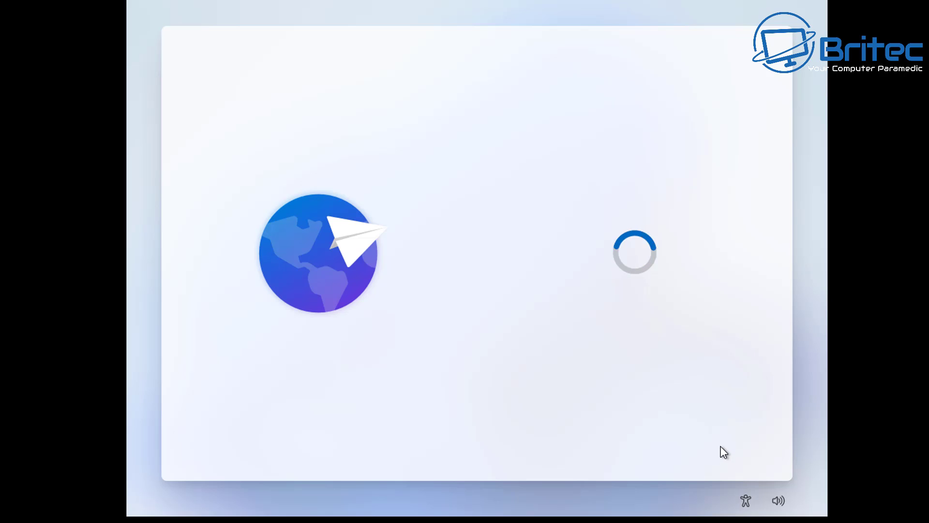
{"action": "left_click", "coordinate": [722, 449]}
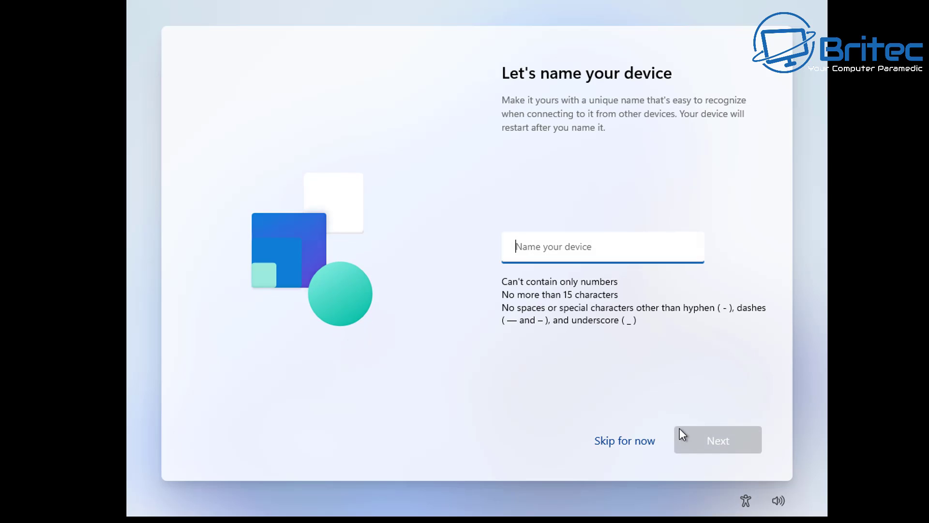
{"action": "left_click", "coordinate": [622, 442]}
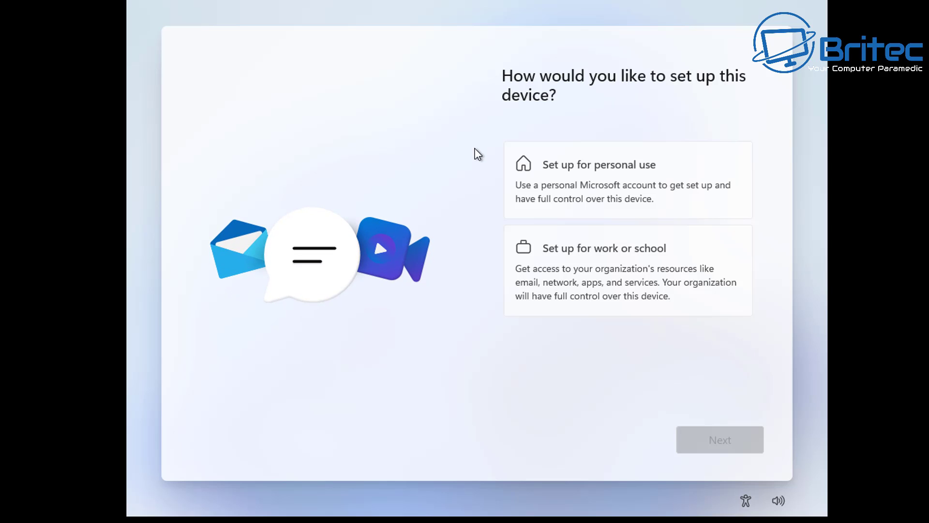
Choose the work or school setup and switch the sign-in option to domain join.
{"action": "left_click", "coordinate": [577, 277]}
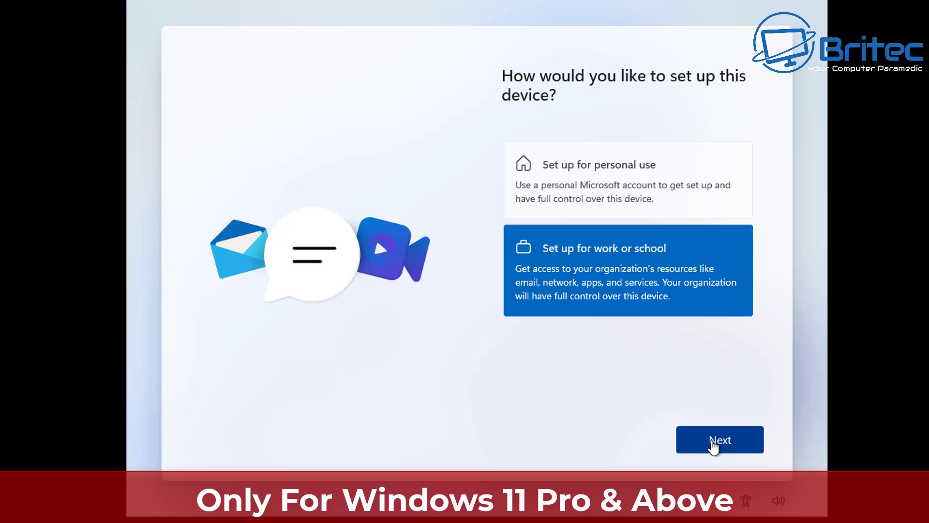
{"action": "left_click", "coordinate": [713, 447]}
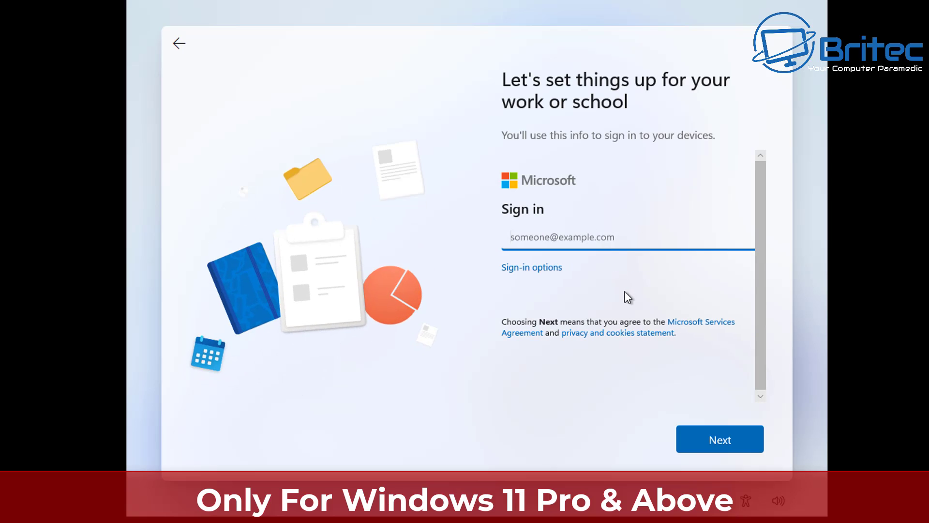
{"action": "left_click", "coordinate": [541, 267]}
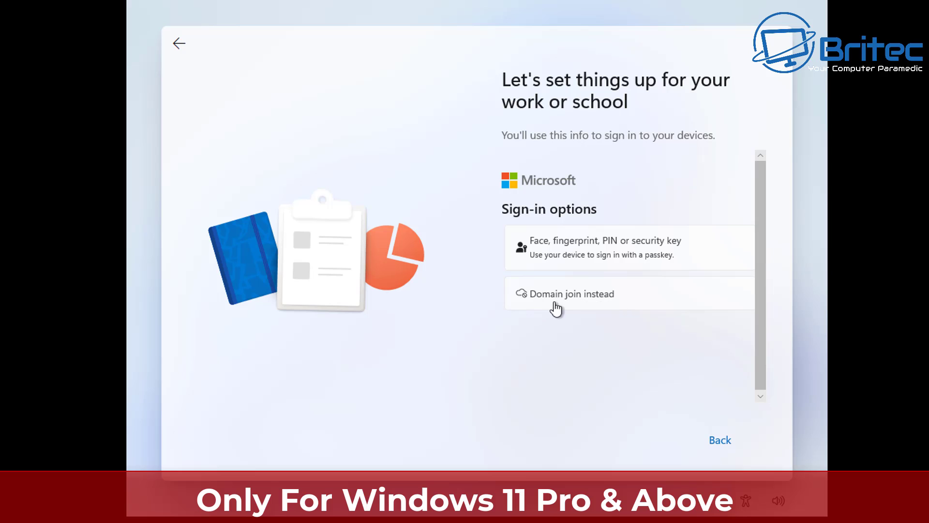
{"action": "left_click", "coordinate": [615, 301]}
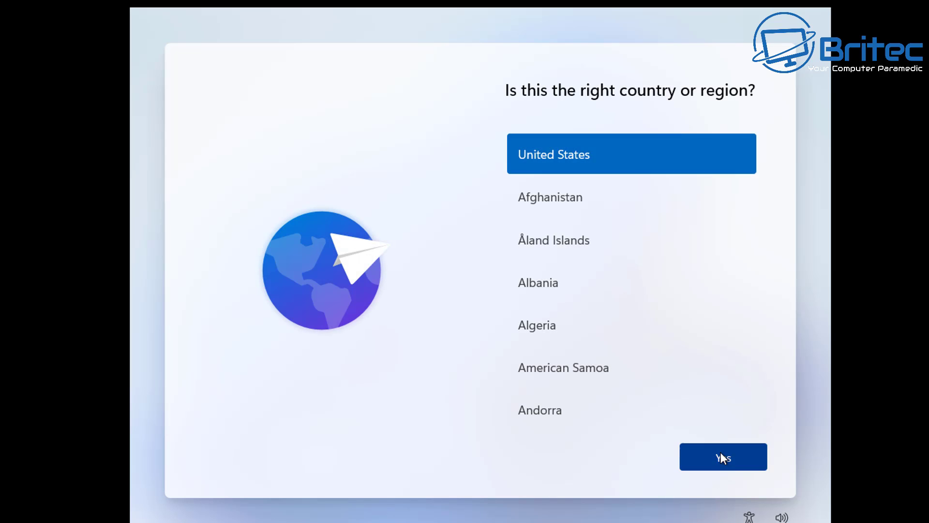
Confirm United States and the US keyboard, skipping the second layout and device naming.
{"action": "left_click", "coordinate": [721, 457]}
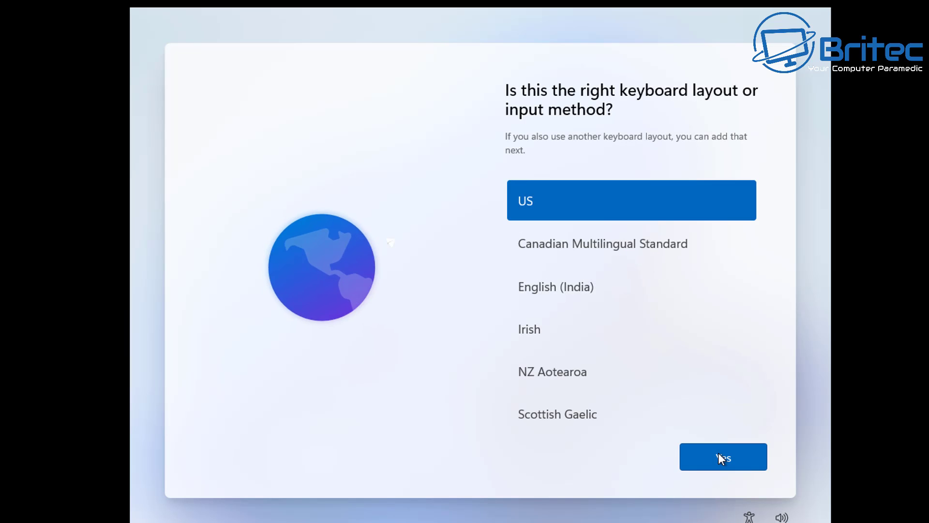
{"action": "left_click", "coordinate": [718, 453]}
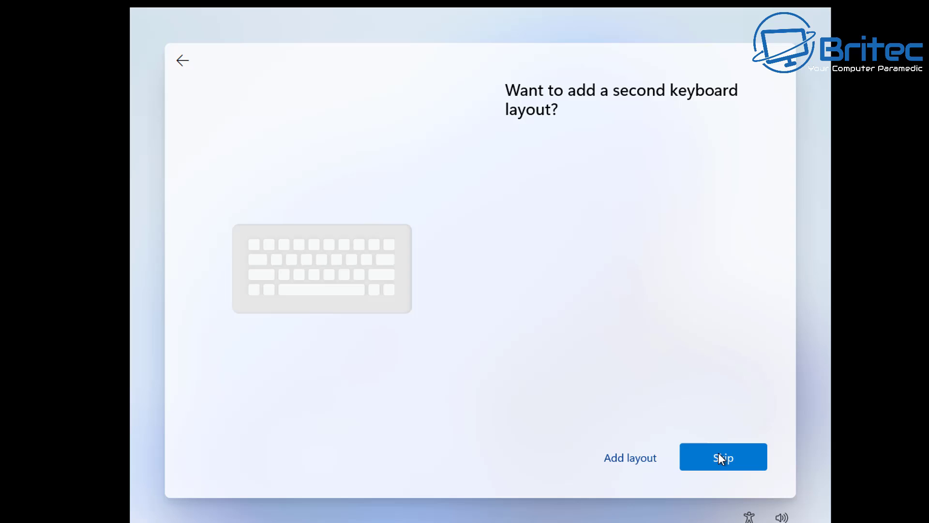
{"action": "left_click", "coordinate": [719, 454]}
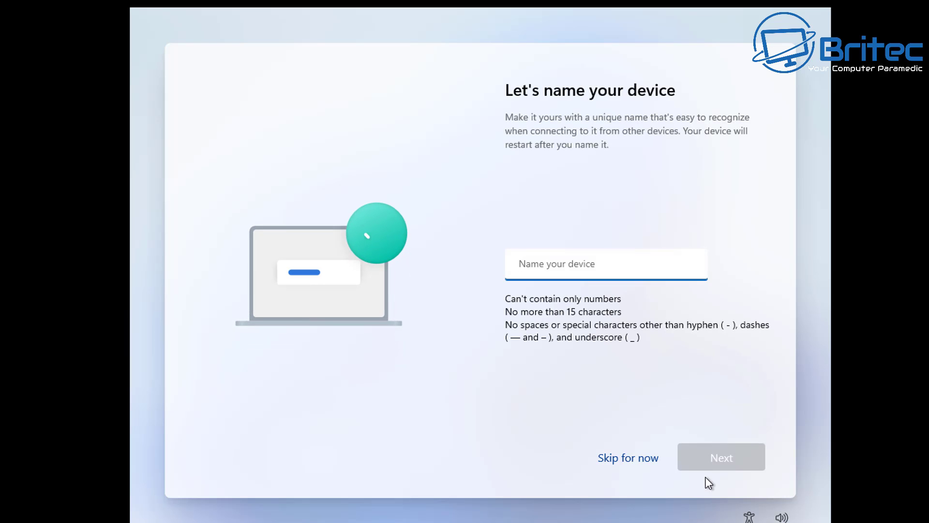
{"action": "left_click", "coordinate": [621, 456]}
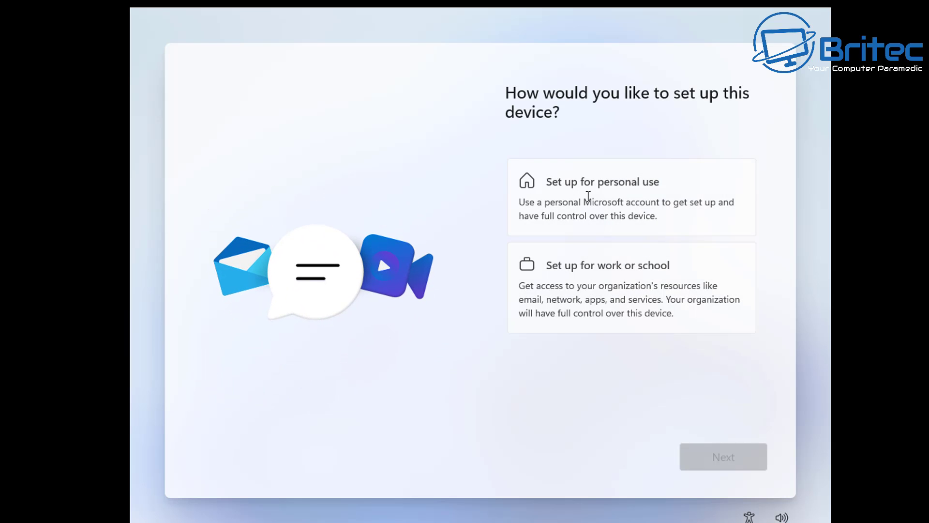
Choose the personal use setup and continue to the Microsoft account sign-in page.
{"action": "left_click", "coordinate": [587, 199]}
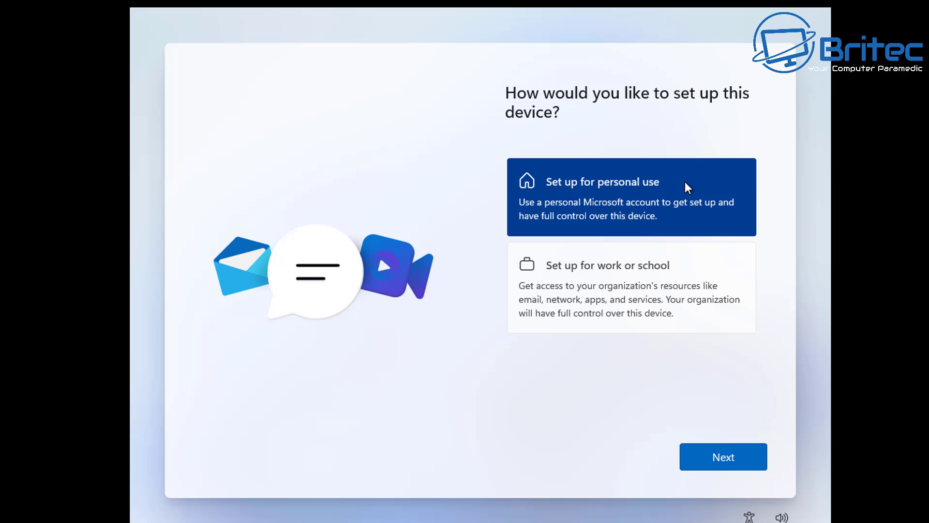
{"action": "left_click", "coordinate": [761, 460]}
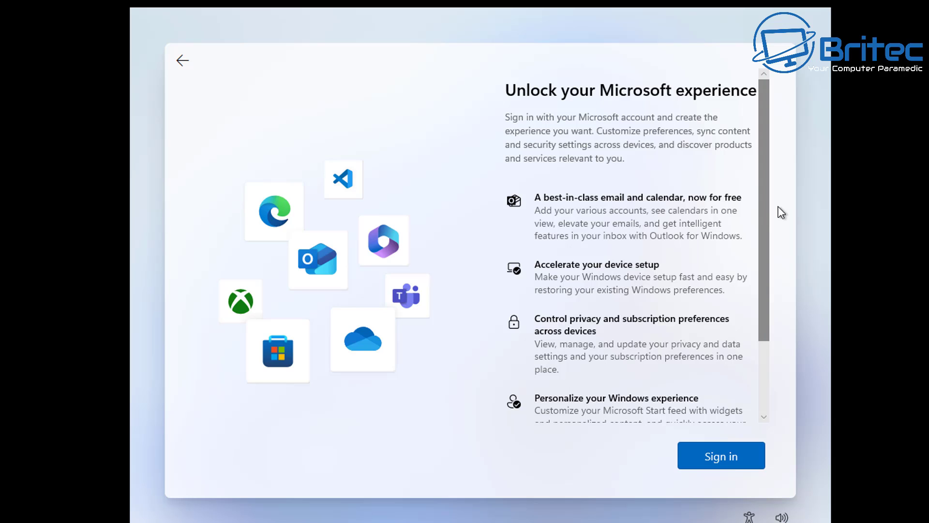
{"action": "left_click_drag", "start_coordinate": [763, 216], "coordinate": [781, 187]}
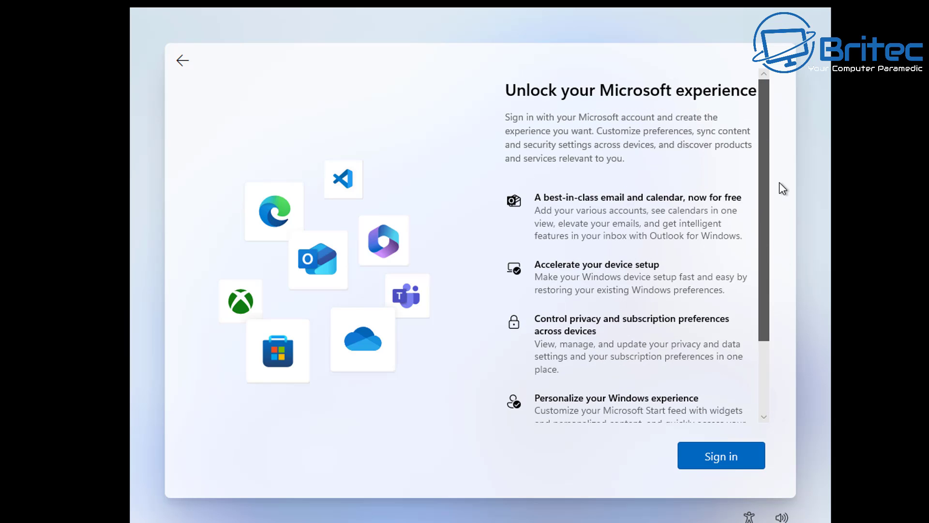
{"action": "left_click", "coordinate": [718, 464]}
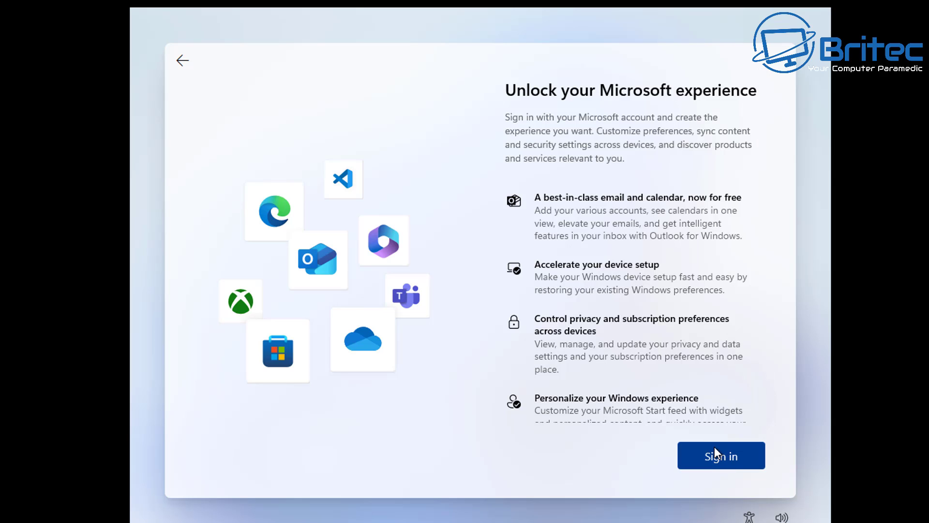
Open an admin Command Prompt with Shift+F10 and run winver to confirm 23H2 build 22635.3495.
{"action": "key", "text": "shift+F10"}
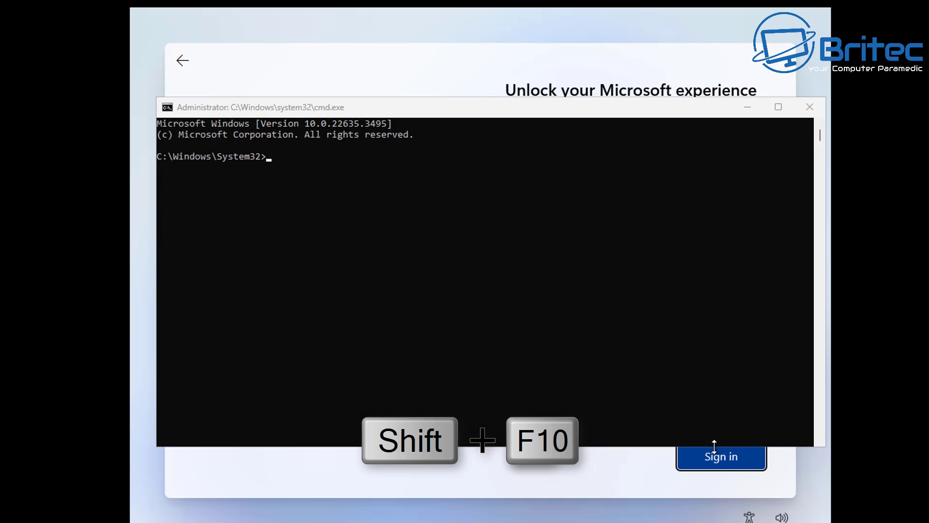
{"action": "left_click_drag", "start_coordinate": [580, 112], "coordinate": [571, 118]}
{"action": "type", "text": "w"}
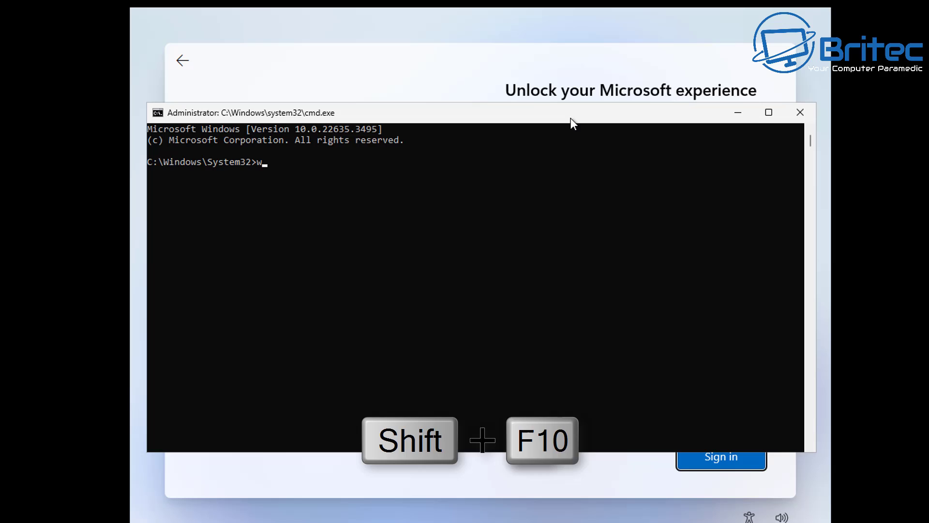
{"action": "type", "text": "inver"}
{"action": "key", "text": "Return"}
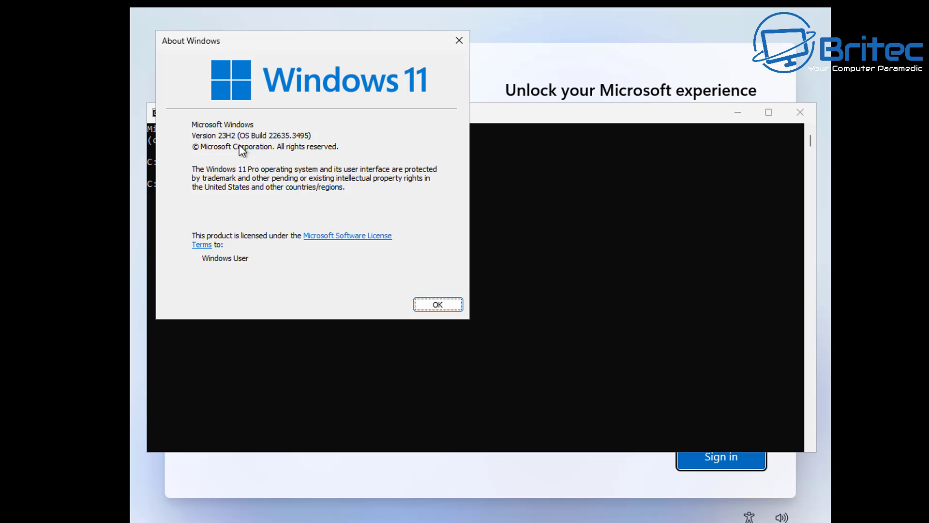
{"action": "left_click", "coordinate": [437, 305]}
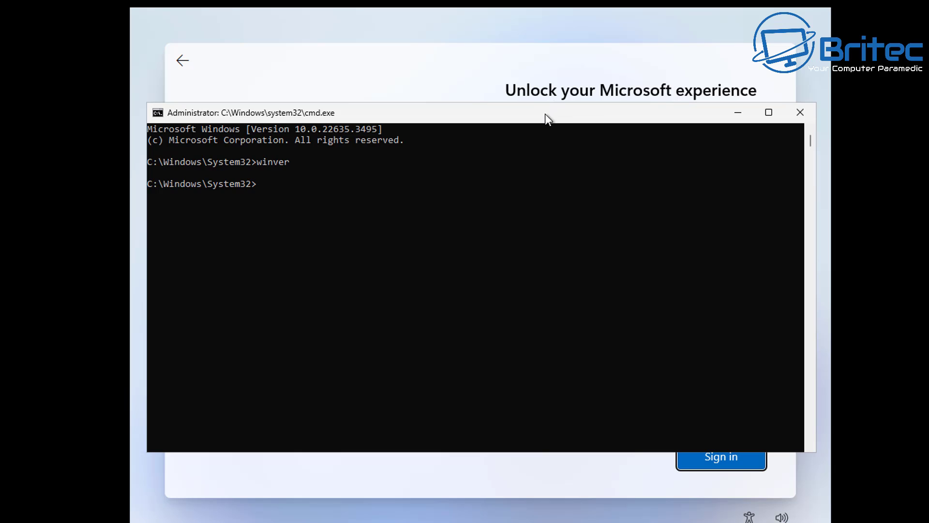
Run oobe\bypassnro in Command Prompt to restart setup at the region page.
{"action": "left_click_drag", "start_coordinate": [547, 115], "coordinate": [551, 117]}
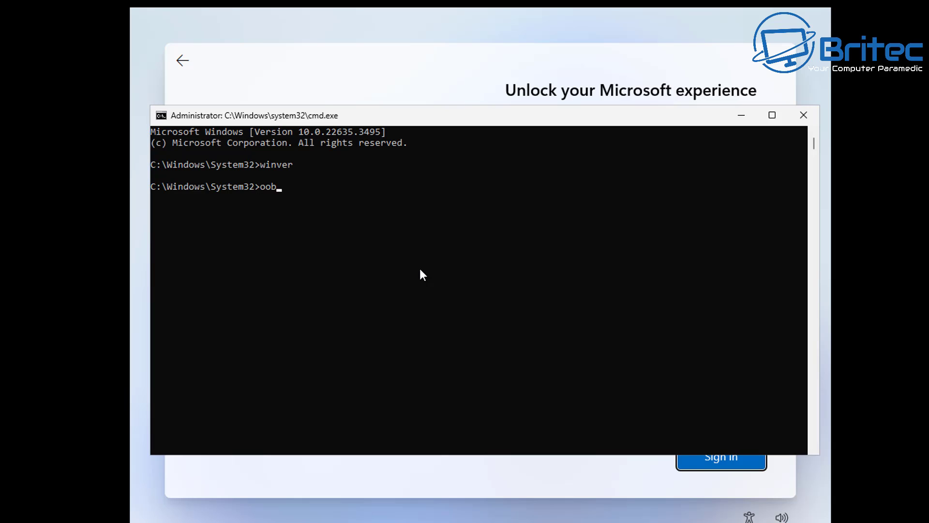
{"action": "type", "text": "\\bypassnro"}
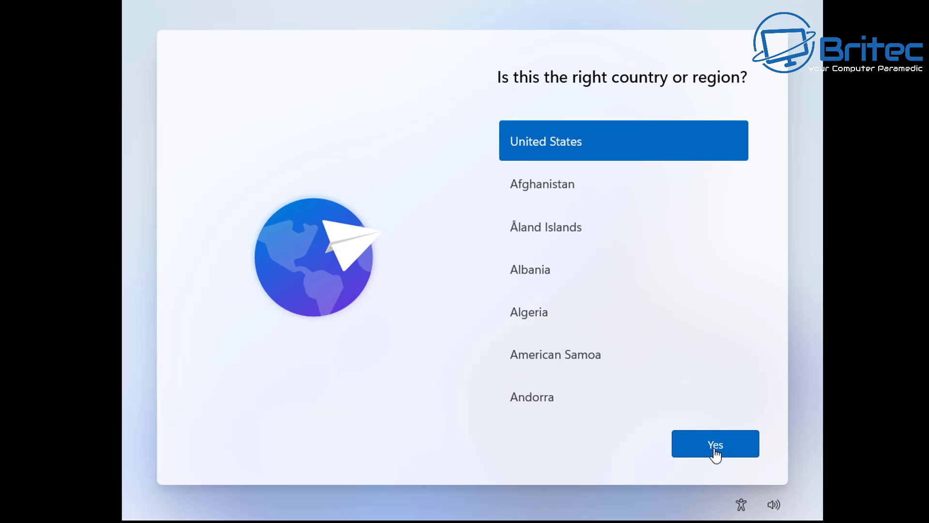
Confirm United States and the US keyboard, and skip adding a second layout.
{"action": "left_click", "coordinate": [714, 449]}
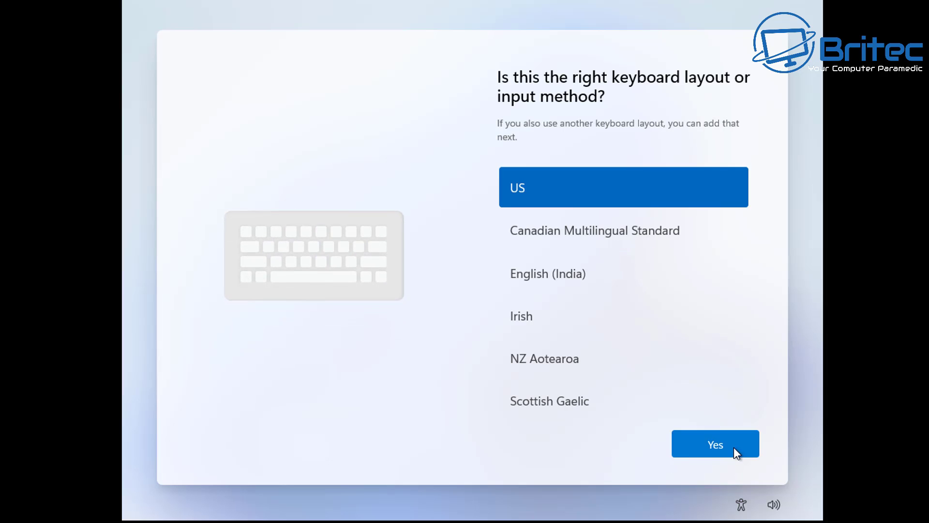
{"action": "left_click", "coordinate": [734, 448]}
{"action": "left_click", "coordinate": [736, 453]}
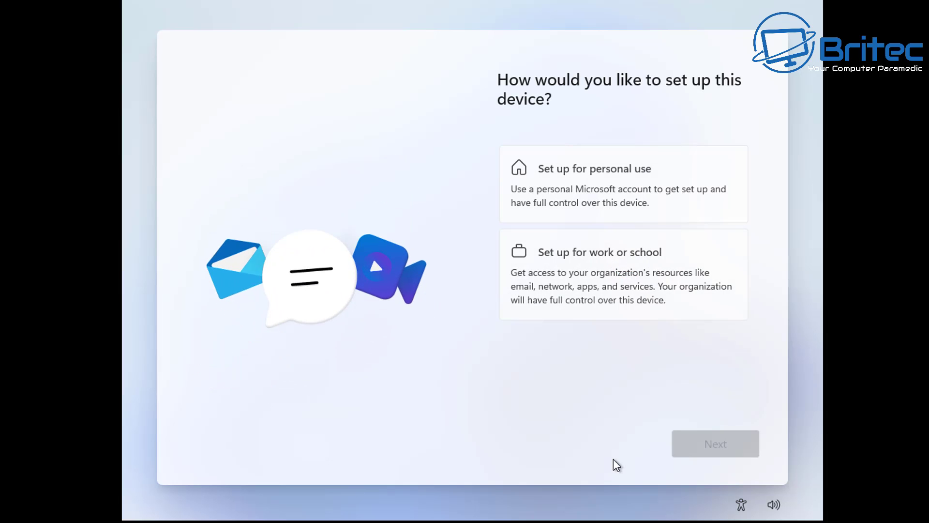
{"action": "left_click", "coordinate": [570, 189]}
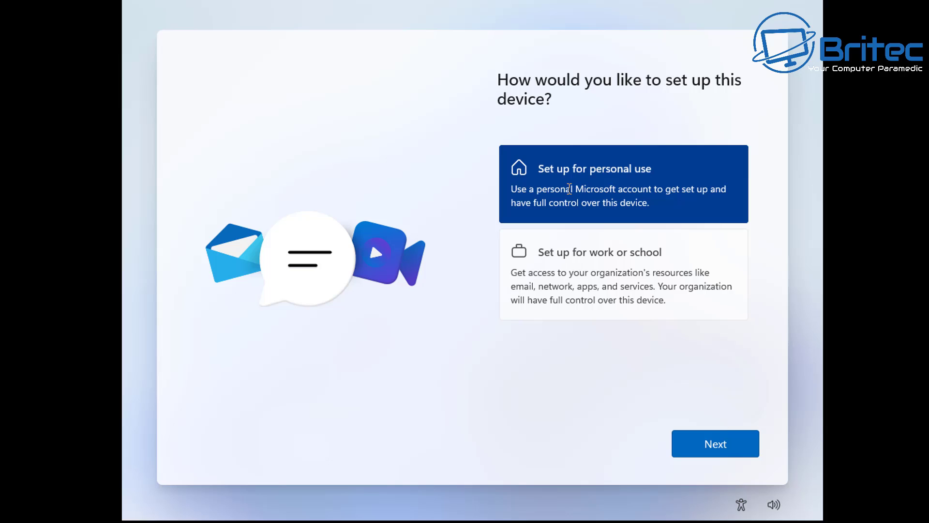
{"action": "left_click", "coordinate": [690, 444]}
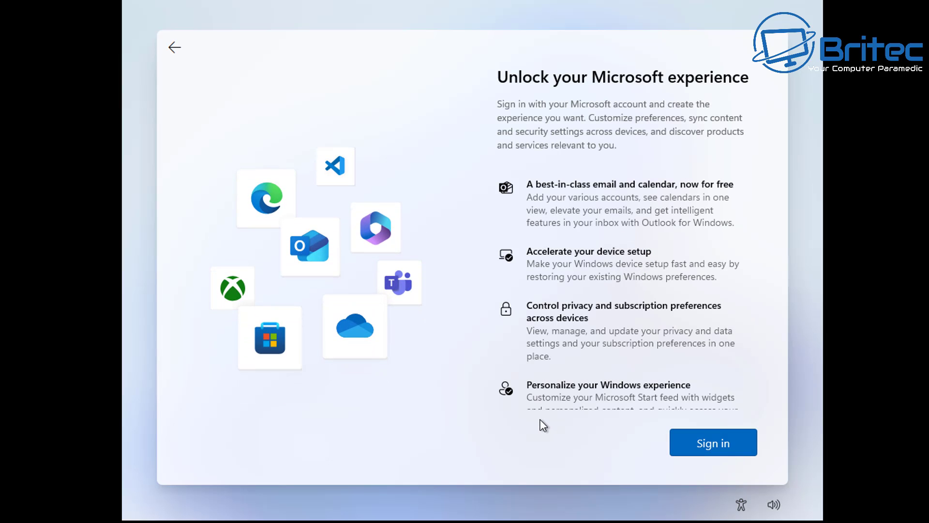
{"action": "left_click", "coordinate": [712, 449]}
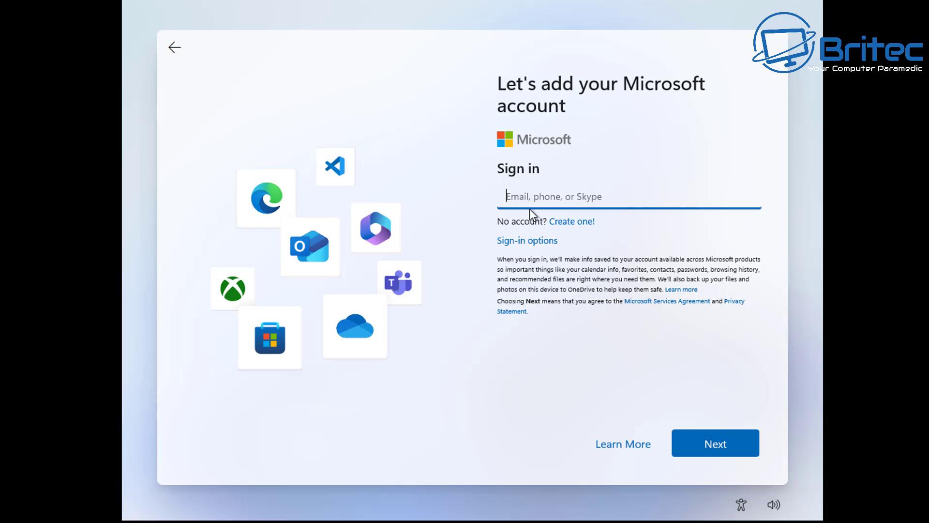
{"action": "type", "text": "no"}
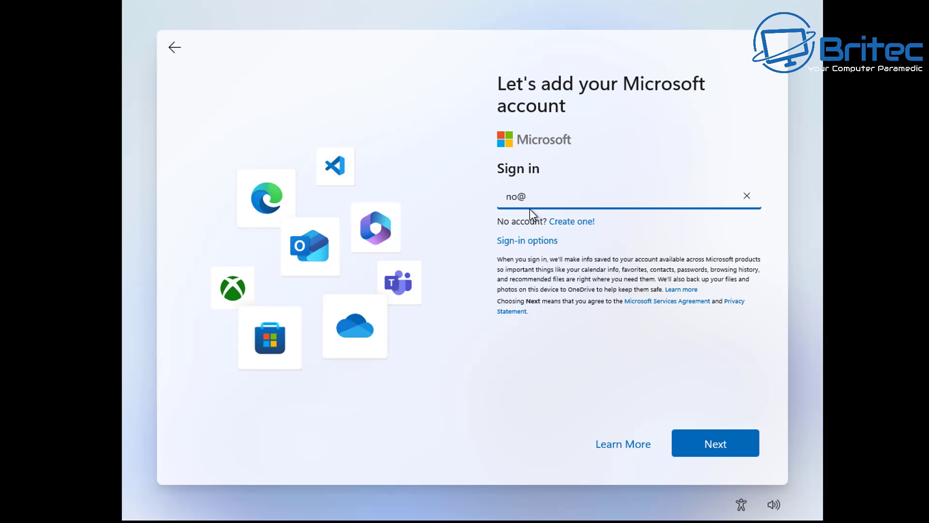
{"action": "type", "text": "@thankyou.com"}
{"action": "key", "text": "Return"}
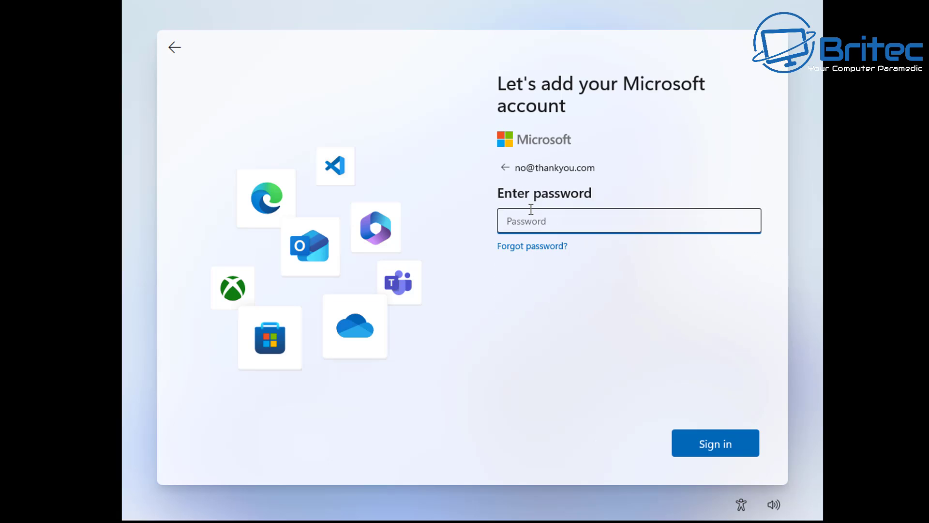
{"action": "type", "text": "••••••••••"}
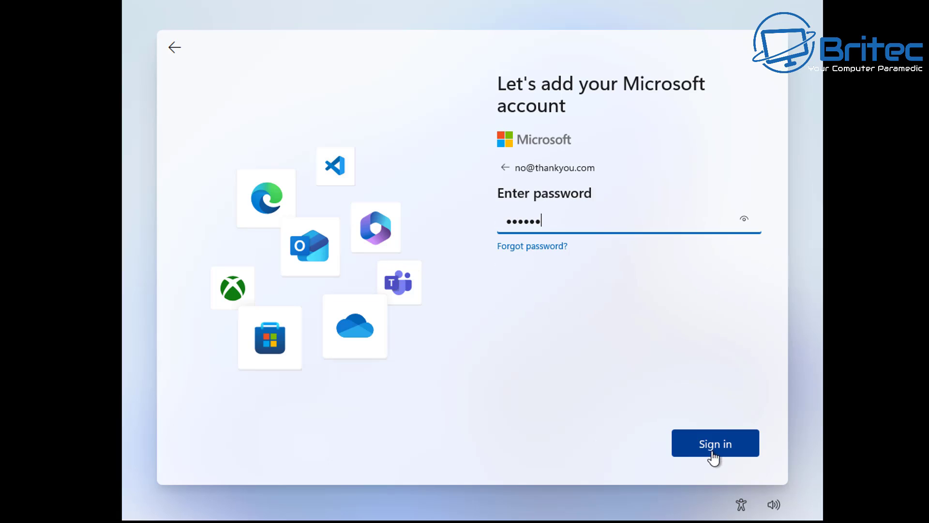
{"action": "left_click", "coordinate": [707, 454]}
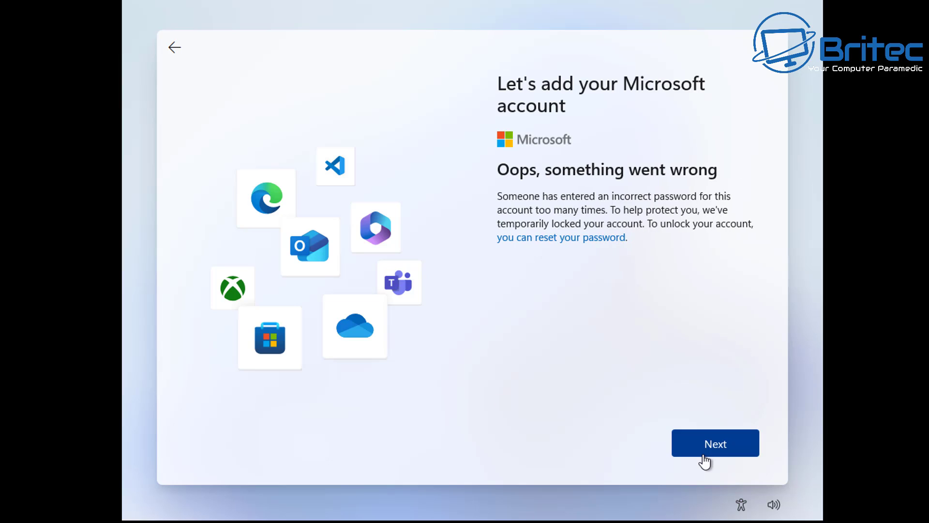
{"action": "left_click", "coordinate": [711, 453]}
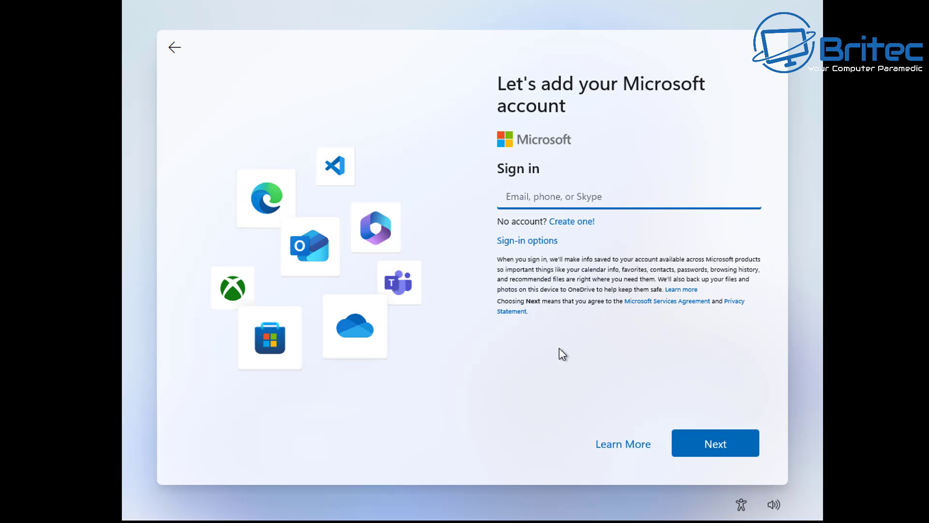
Launch Task Manager by running taskmgr from a Shift+F10 command prompt.
{"action": "key", "text": "shift+F10"}
{"action": "left_click_drag", "start_coordinate": [540, 94], "coordinate": [530, 110]}
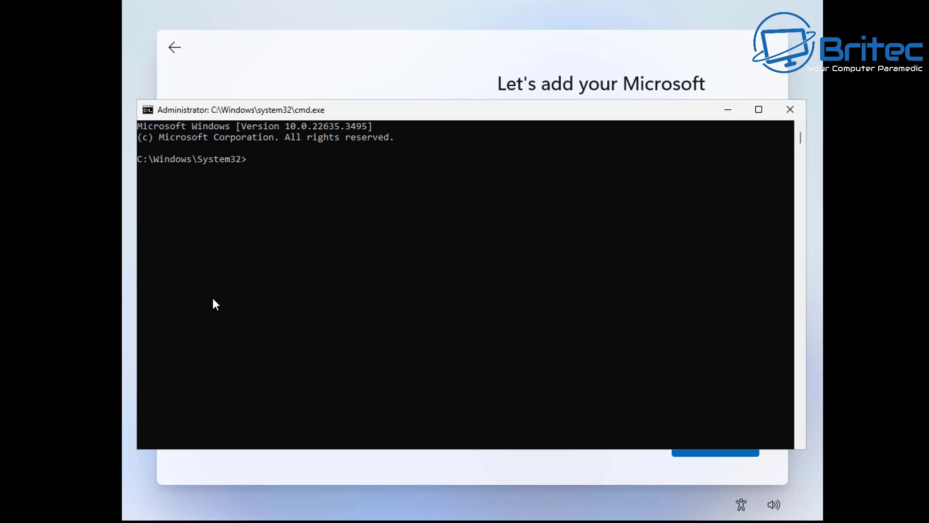
{"action": "type", "text": "taskmgr"}
{"action": "key", "text": "Return"}
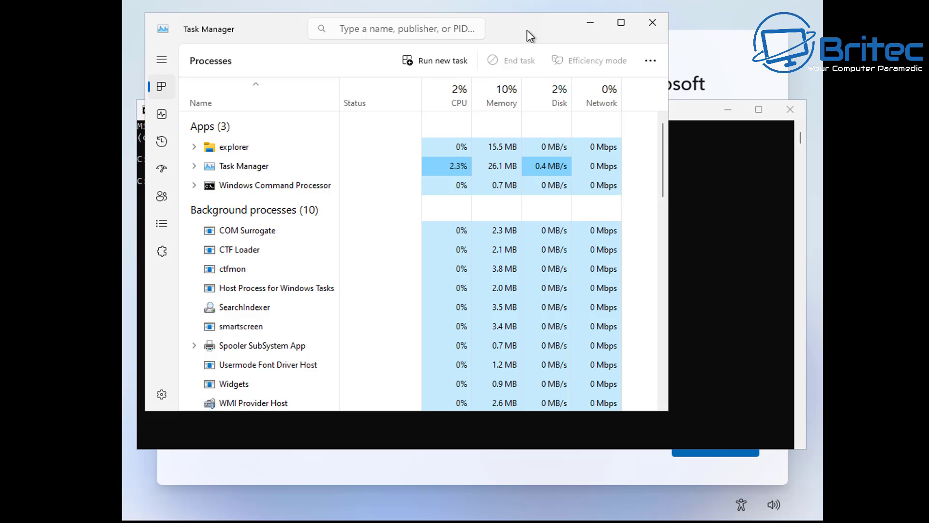
{"action": "left_click_drag", "start_coordinate": [526, 30], "coordinate": [579, 83]}
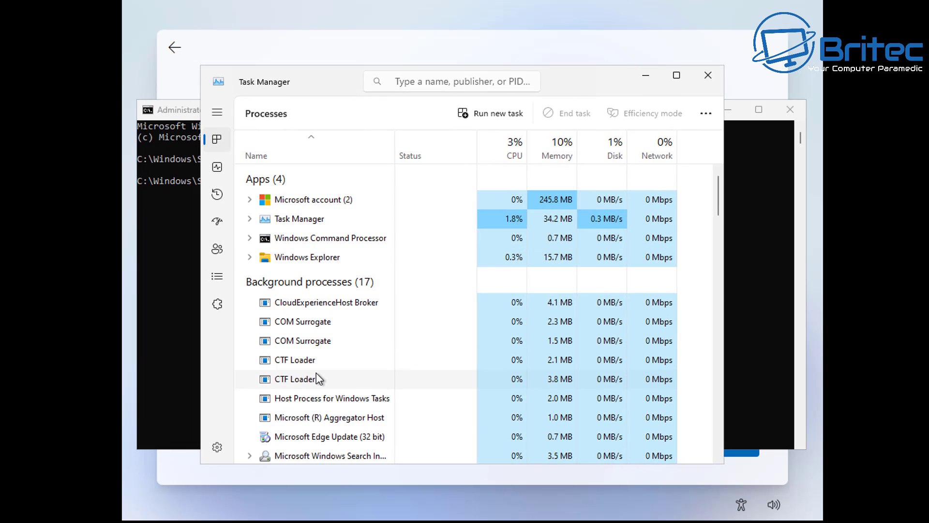
Run regedit as a new task with administrative privileges.
{"action": "left_click", "coordinate": [487, 115]}
{"action": "left_click_drag", "start_coordinate": [347, 78], "coordinate": [366, 159]}
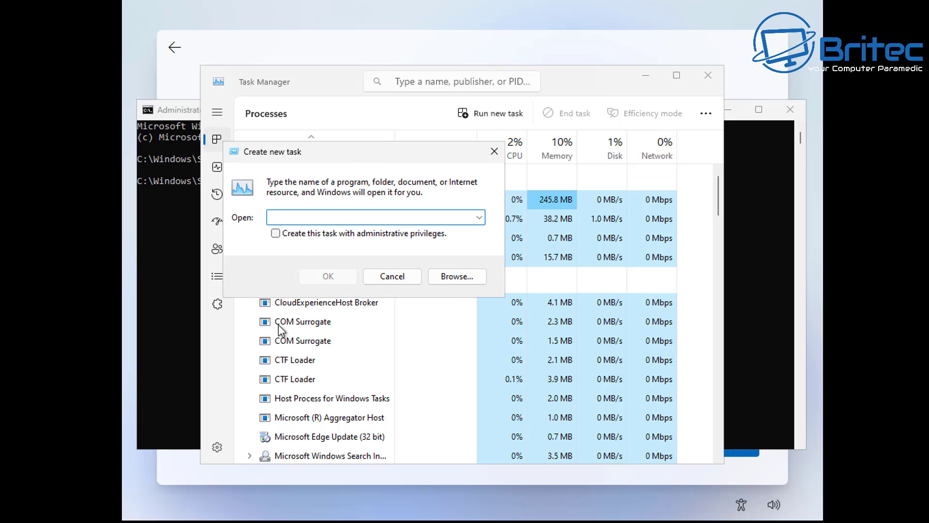
{"action": "type", "text": "regedit"}
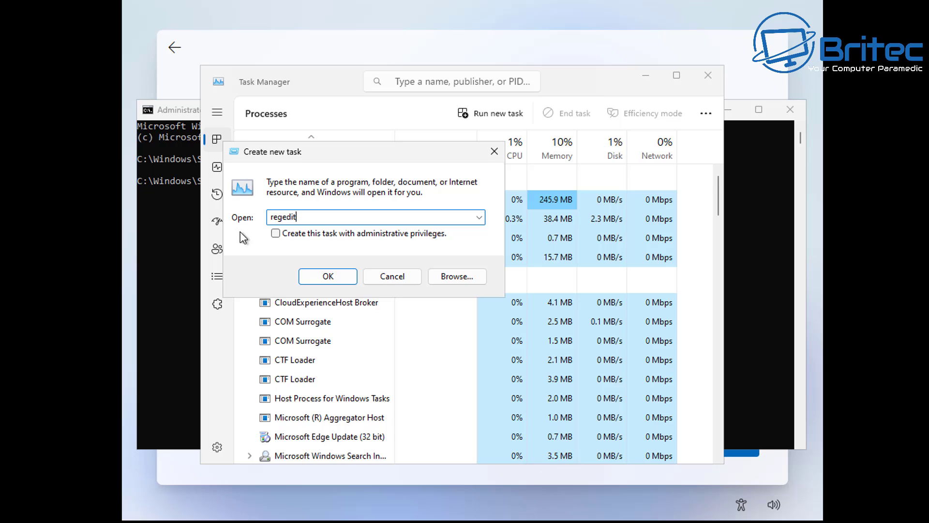
{"action": "left_click", "coordinate": [276, 233]}
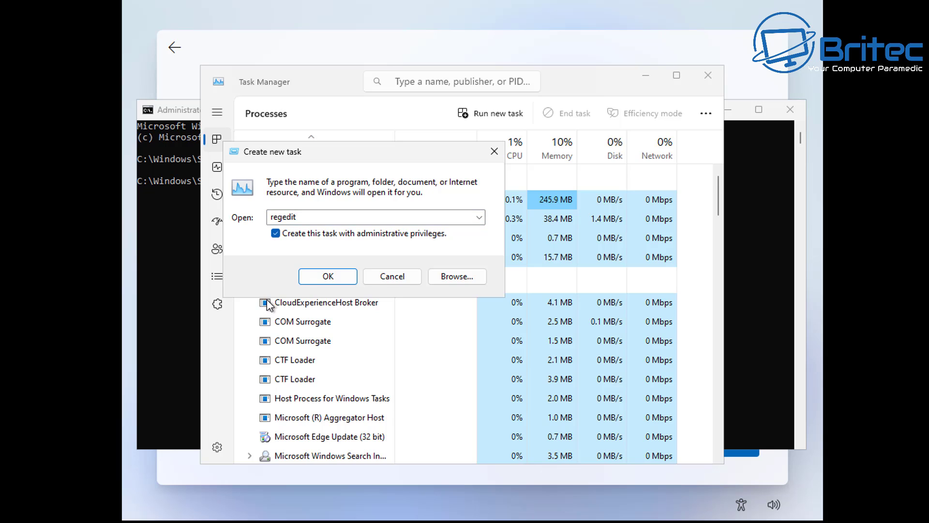
{"action": "left_click", "coordinate": [347, 277]}
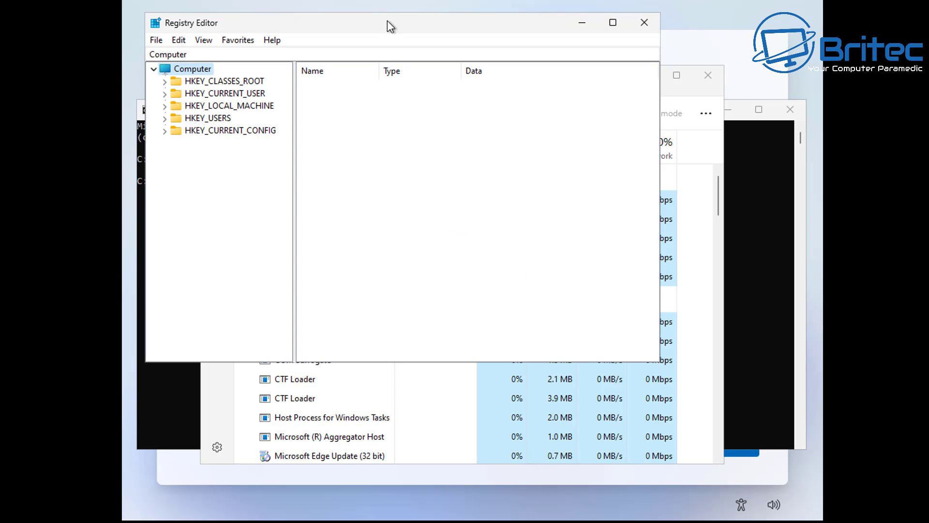
Expand HKEY_LOCAL_MACHINE\SOFTWARE\Microsoft in the Registry Editor tree.
{"action": "left_click_drag", "start_coordinate": [387, 21], "coordinate": [448, 75]}
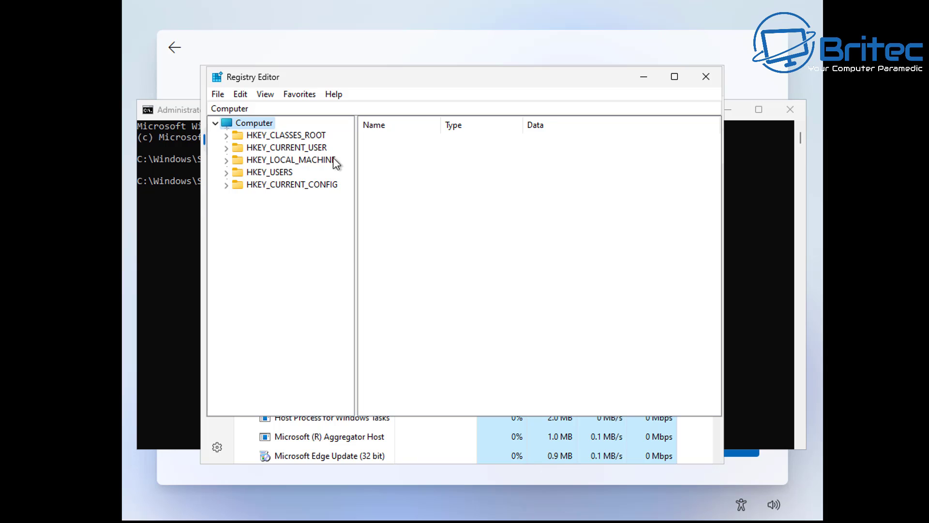
{"action": "left_click", "coordinate": [276, 159]}
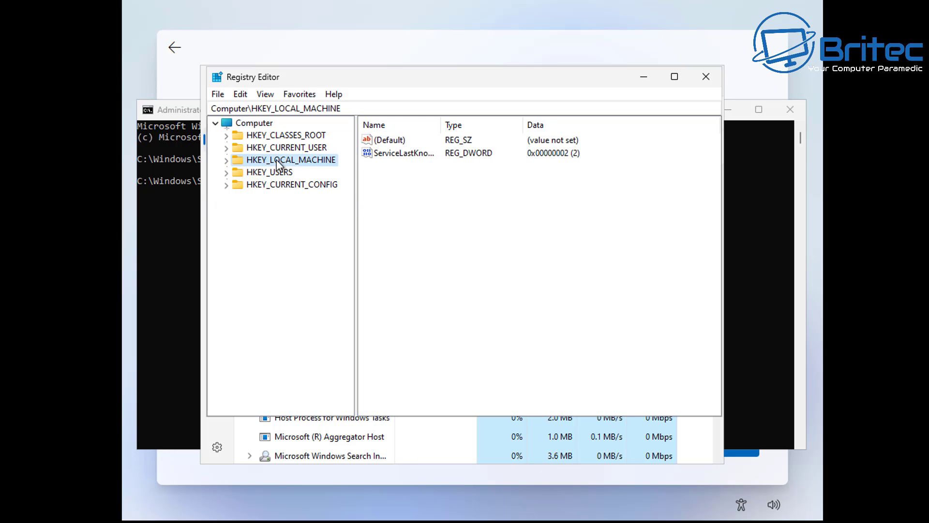
{"action": "left_click", "coordinate": [225, 162]}
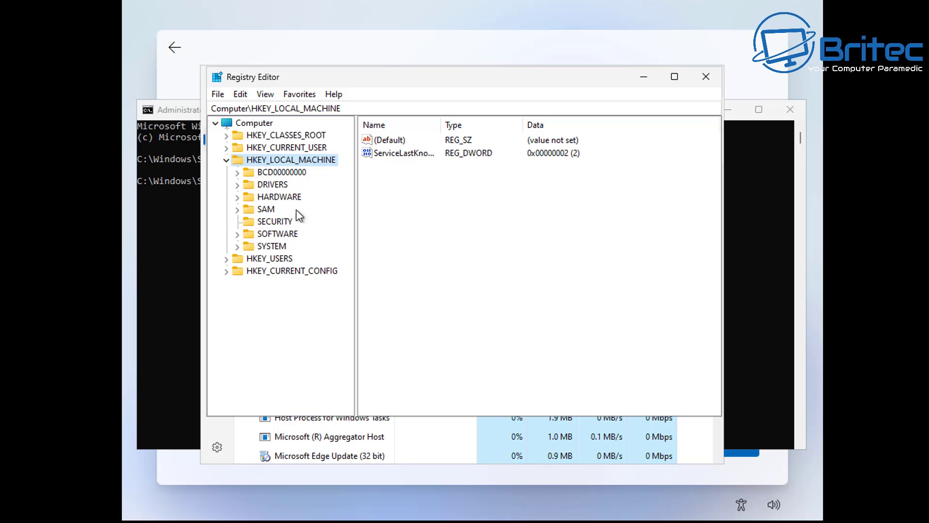
{"action": "left_click", "coordinate": [272, 235]}
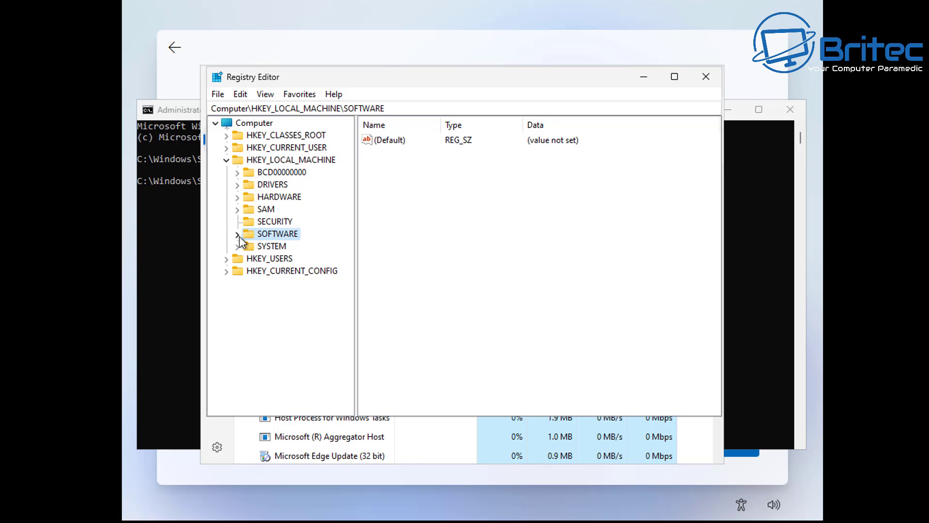
{"action": "left_click", "coordinate": [238, 234]}
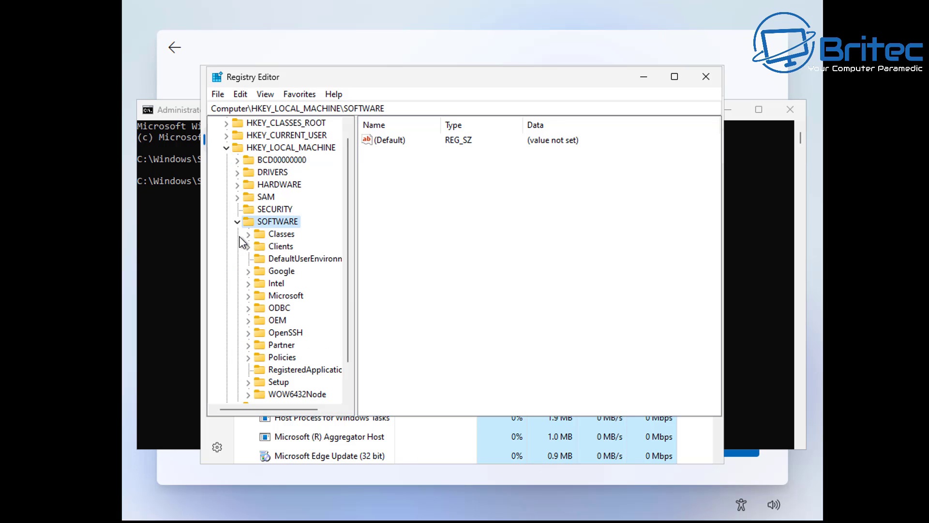
{"action": "left_click", "coordinate": [299, 297]}
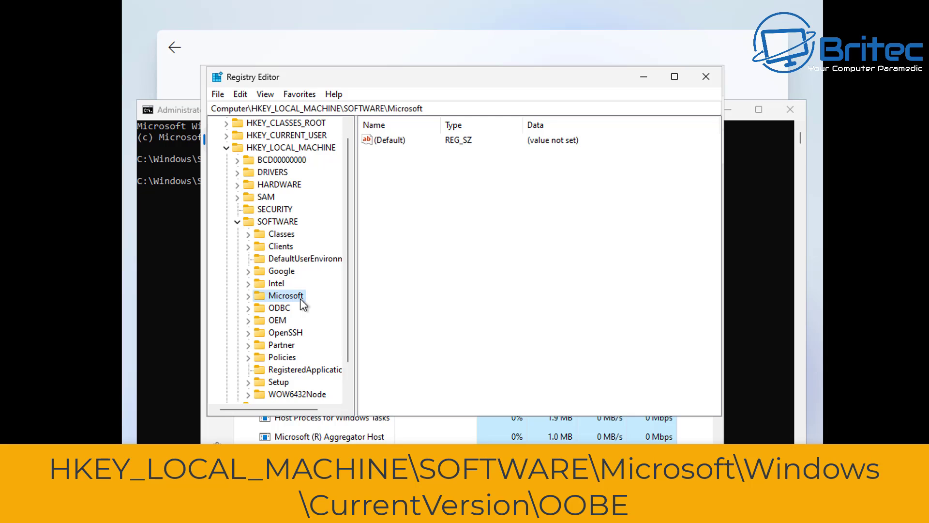
{"action": "left_click", "coordinate": [248, 296]}
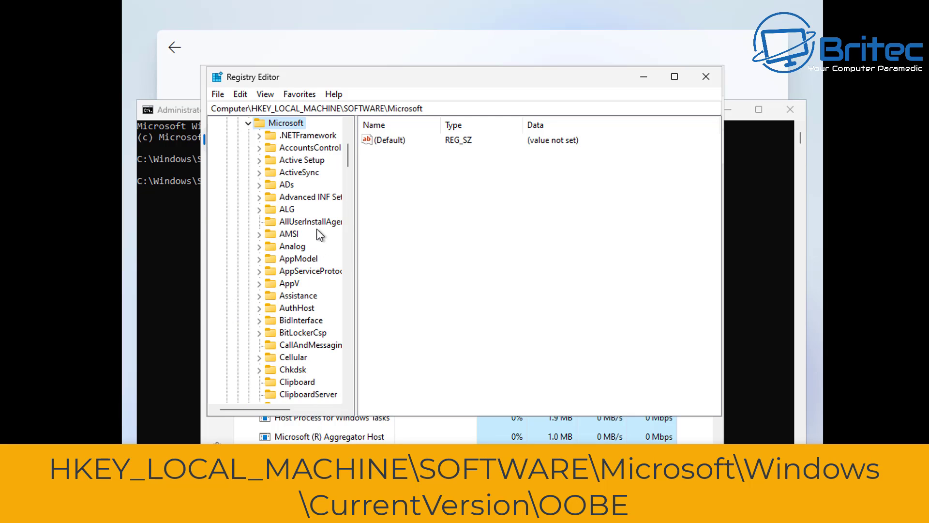
{"action": "scroll", "coordinate": [319, 232], "scroll_direction": "down", "scroll_amount": 5}
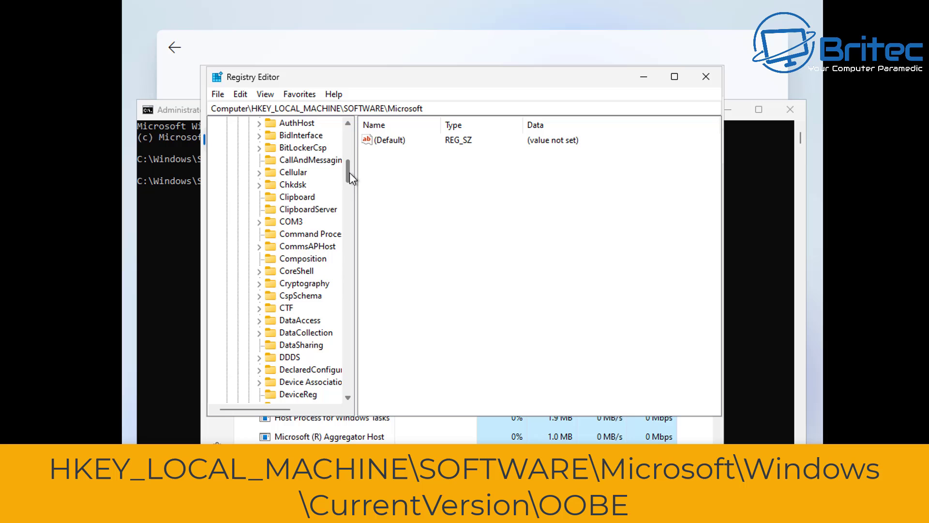
{"action": "left_click_drag", "start_coordinate": [349, 172], "coordinate": [364, 338]}
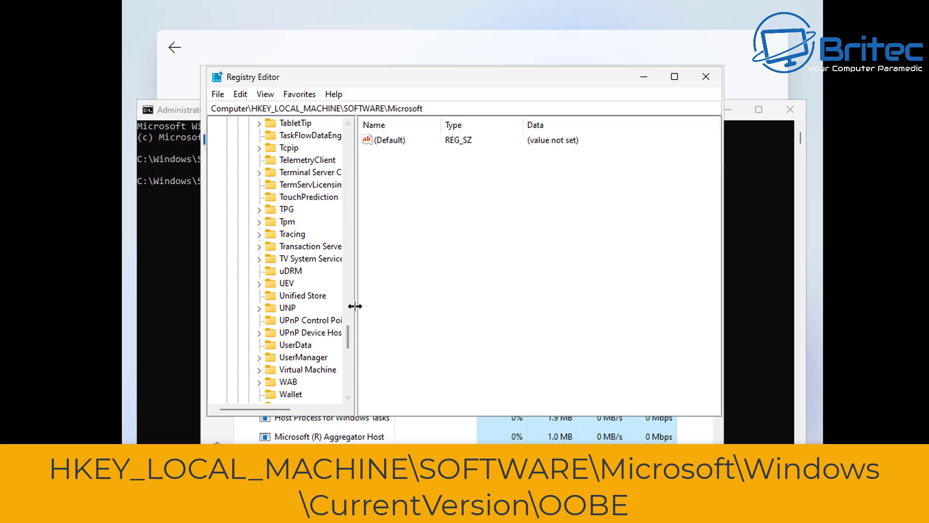
{"action": "left_click_drag", "start_coordinate": [355, 304], "coordinate": [394, 347]}
Expand Windows\CurrentVersion and select the OOBE key to list BypassNRO and LaunchUserOOBE.
{"action": "left_click", "coordinate": [282, 274]}
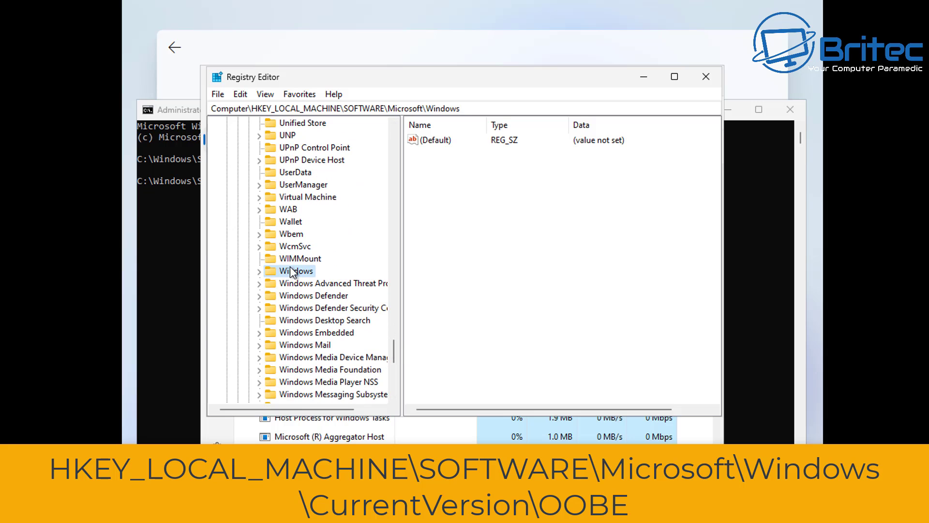
{"action": "left_click", "coordinate": [259, 272]}
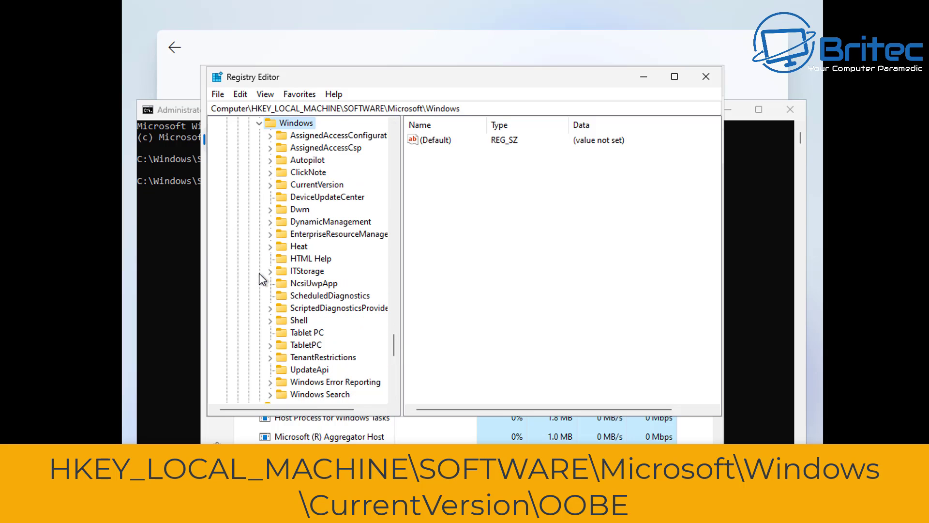
{"action": "left_click", "coordinate": [313, 184]}
{"action": "left_click", "coordinate": [271, 184]}
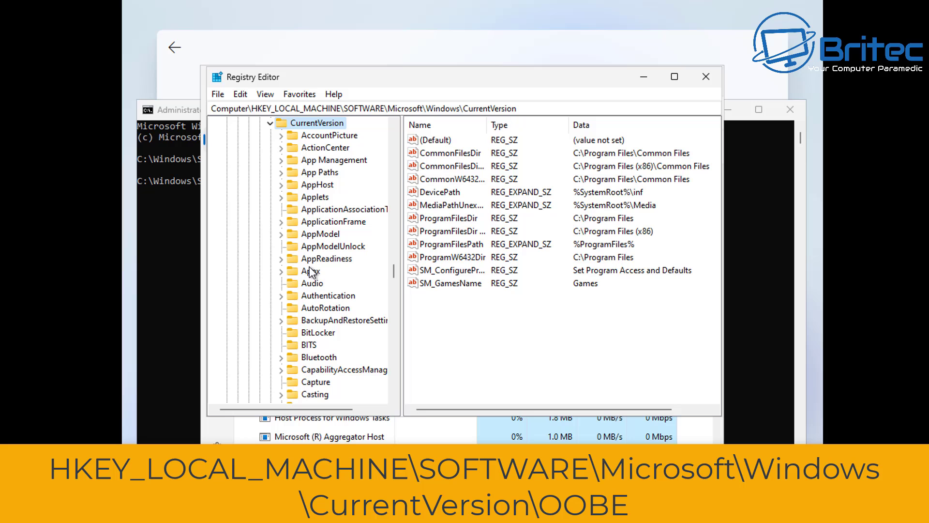
{"action": "scroll", "coordinate": [310, 271], "scroll_direction": "down", "scroll_amount": 17}
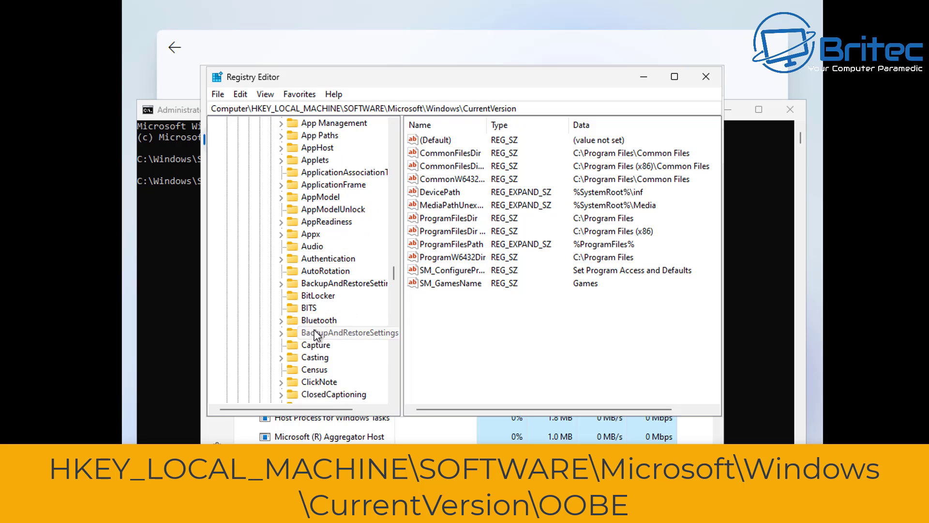
{"action": "scroll", "coordinate": [318, 350], "scroll_direction": "down", "scroll_amount": 6}
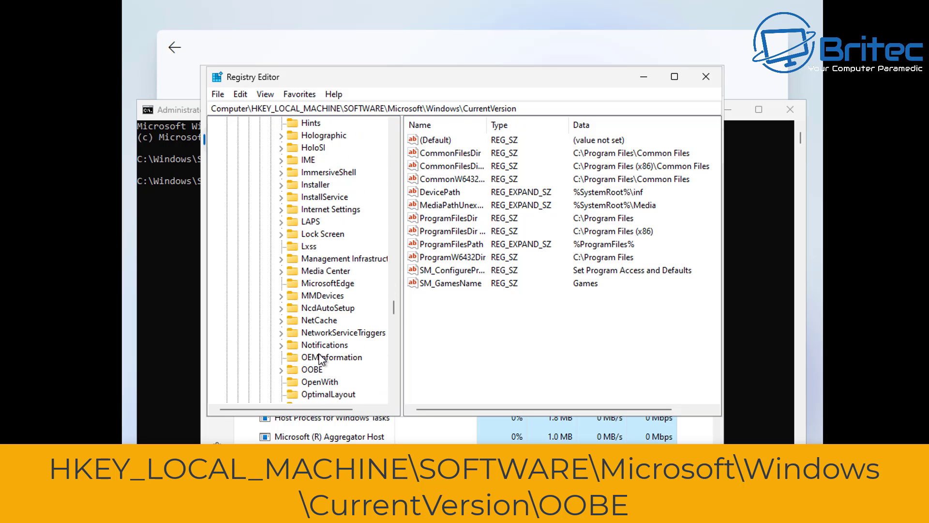
{"action": "left_click", "coordinate": [310, 226]}
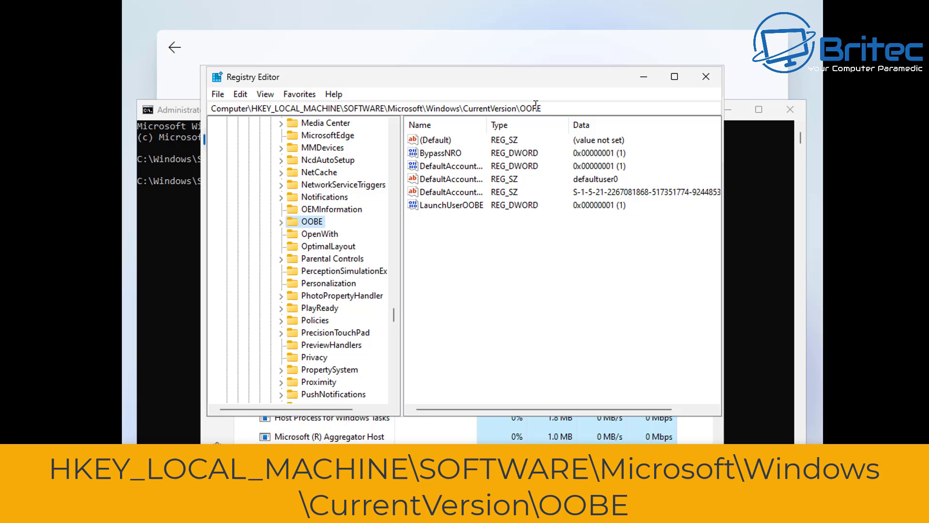
Inspect the OOBE values from BypassNRO to LaunchUserOOBE and widen the Name column.
{"action": "left_click_drag", "start_coordinate": [543, 108], "coordinate": [200, 109]}
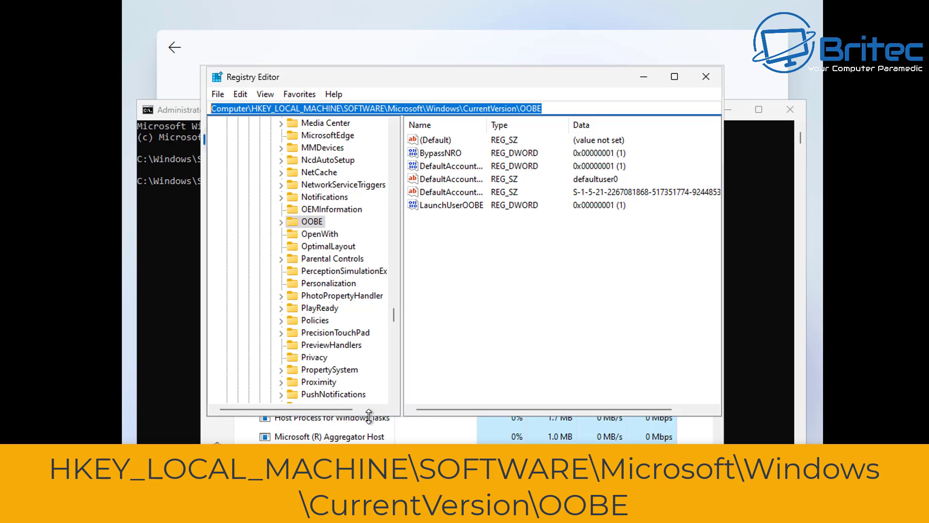
{"action": "left_click", "coordinate": [475, 251]}
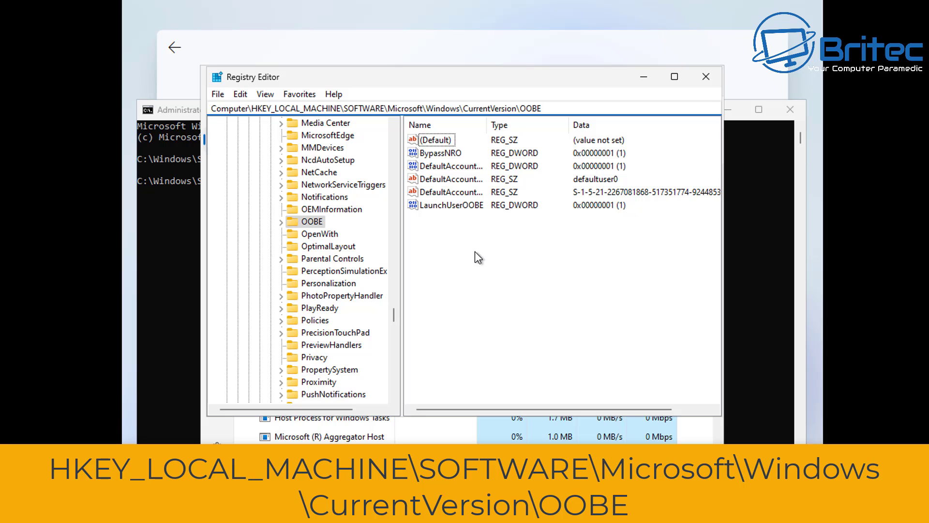
{"action": "left_click", "coordinate": [435, 152]}
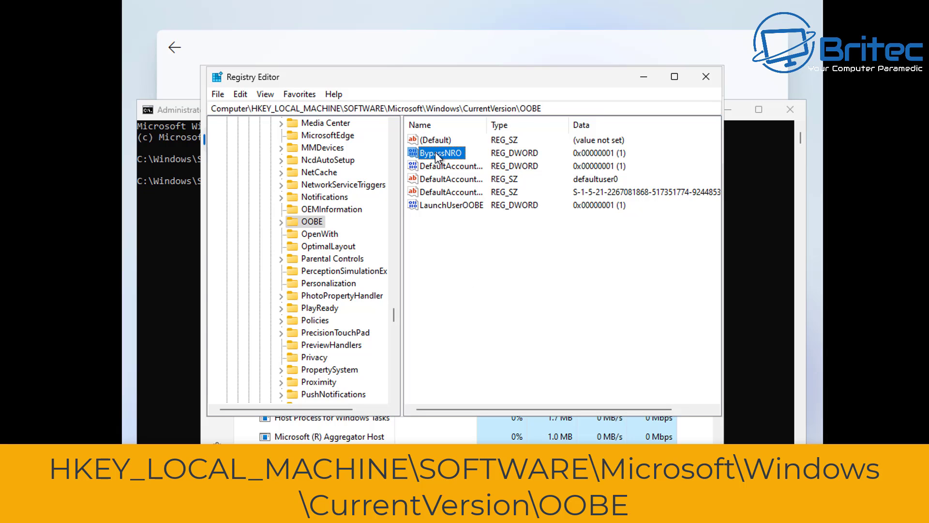
{"action": "left_click", "coordinate": [434, 169]}
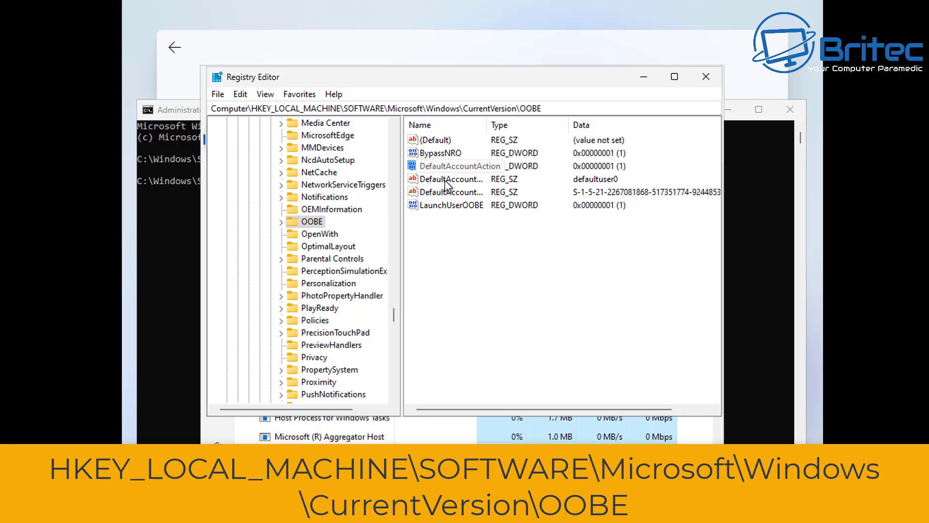
{"action": "left_click", "coordinate": [445, 180]}
{"action": "left_click", "coordinate": [440, 196]}
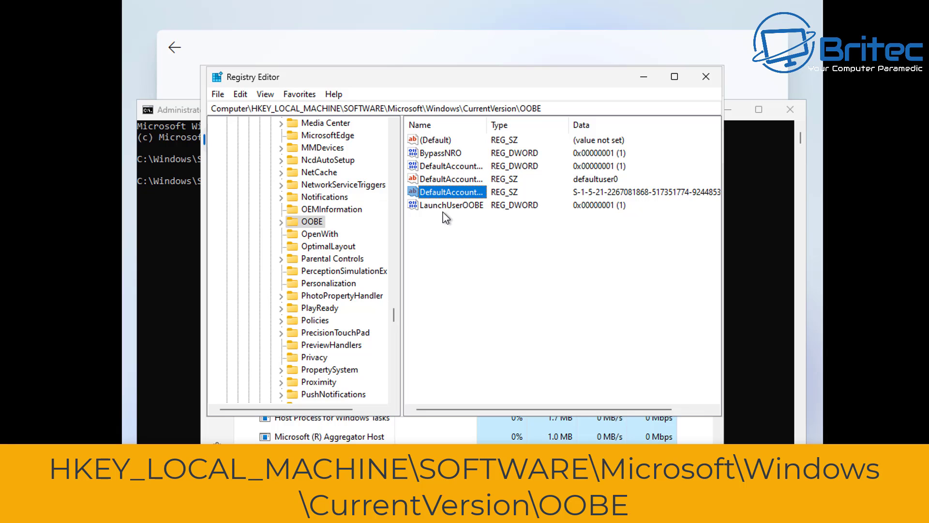
{"action": "left_click", "coordinate": [446, 204]}
{"action": "left_click", "coordinate": [446, 153]}
{"action": "left_click", "coordinate": [444, 139]}
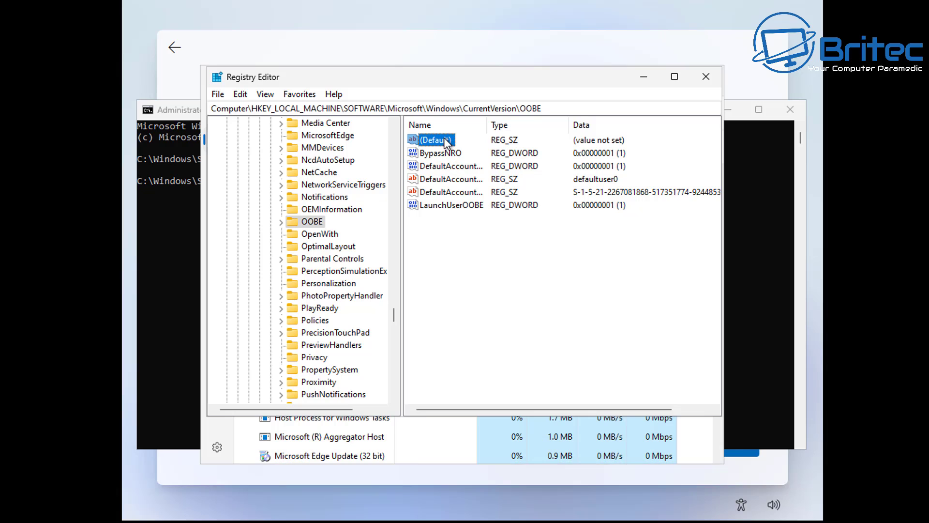
{"action": "left_click", "coordinate": [437, 166]}
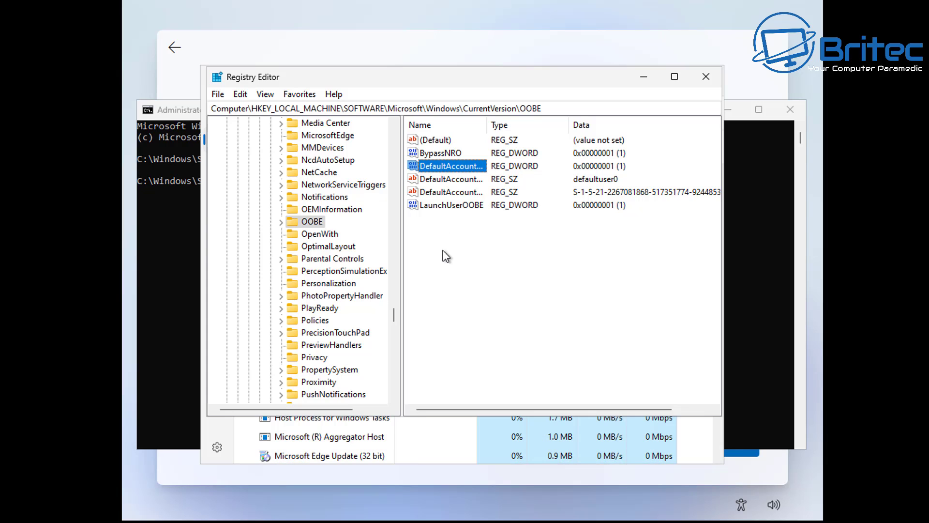
{"action": "left_click_drag", "start_coordinate": [483, 126], "coordinate": [536, 121]}
{"action": "left_click", "coordinate": [482, 250]}
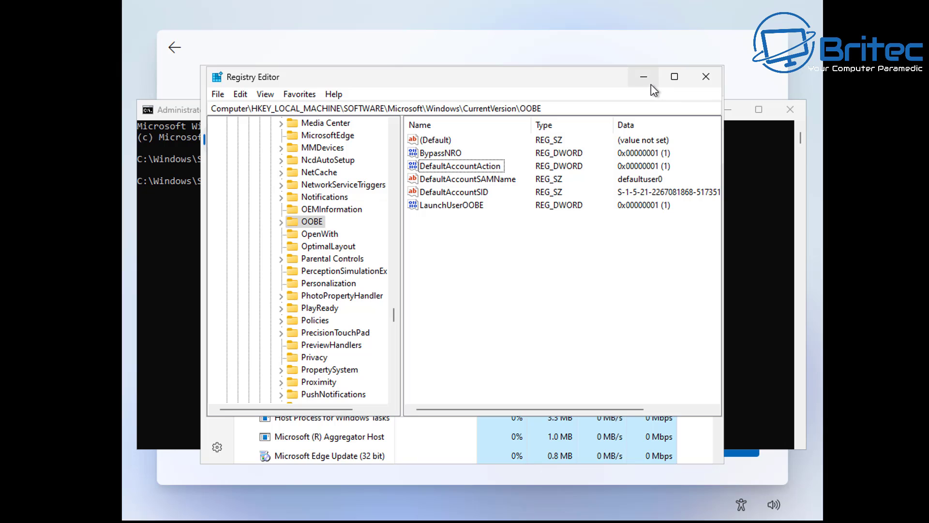
Close Registry Editor and Task Manager, then return focus to the Command Prompt.
{"action": "left_click", "coordinate": [707, 77]}
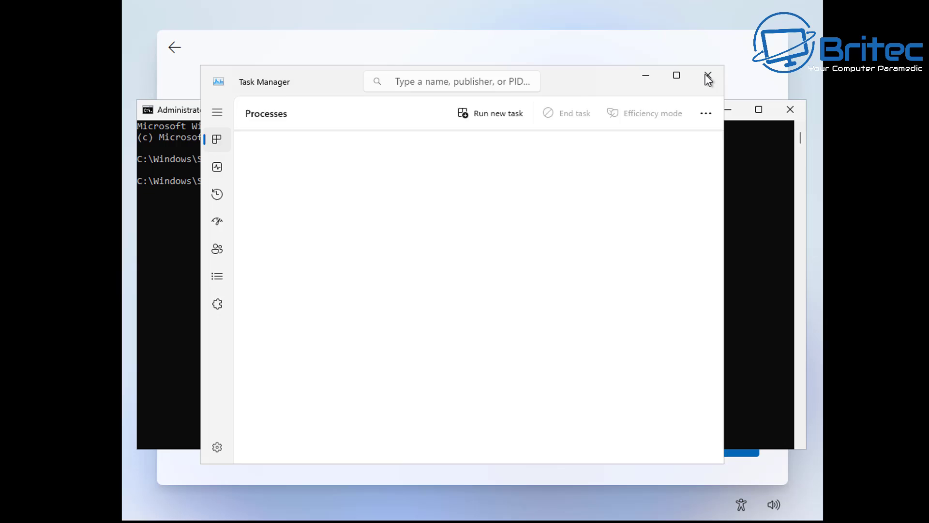
{"action": "left_click", "coordinate": [708, 77]}
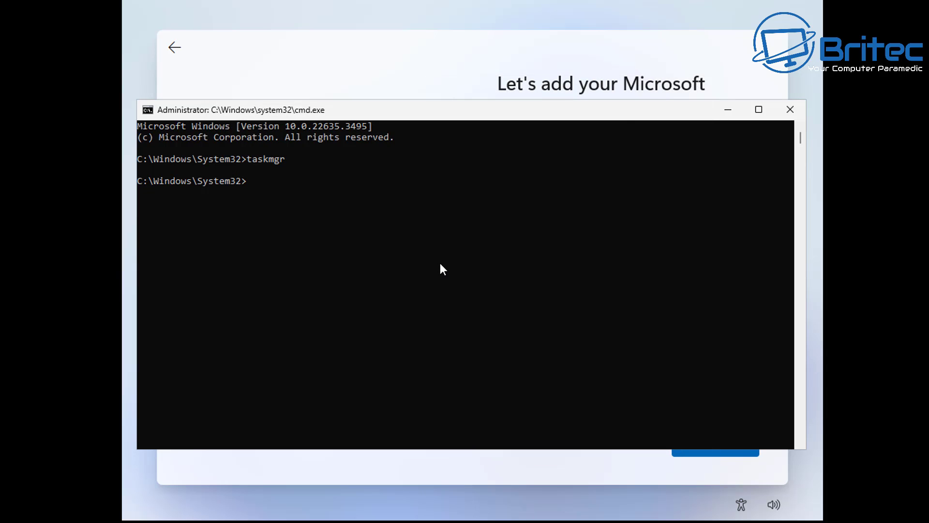
{"action": "left_click", "coordinate": [334, 274]}
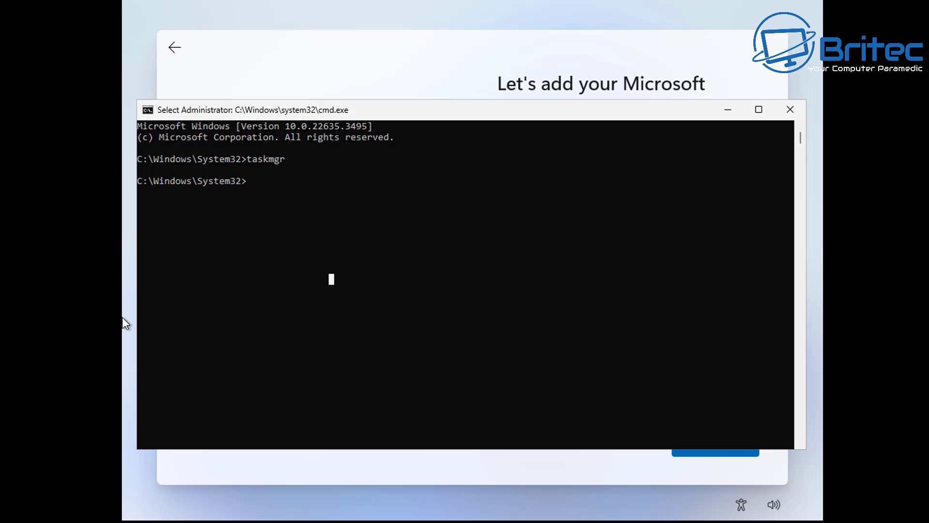
Release the network adapters' IP addresses with ipconfig /release.
{"action": "type", "text": "i"}
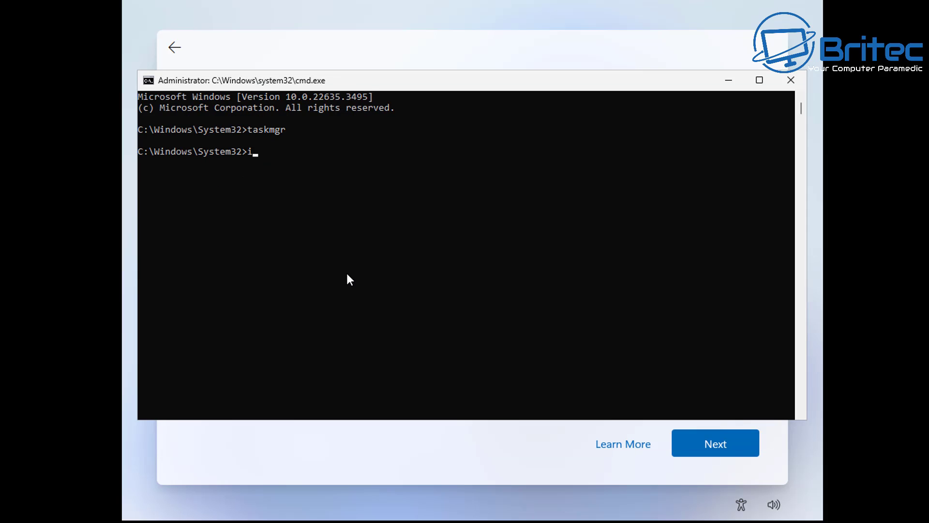
{"action": "type", "text": "pconfig /release"}
{"action": "key", "text": "Return"}
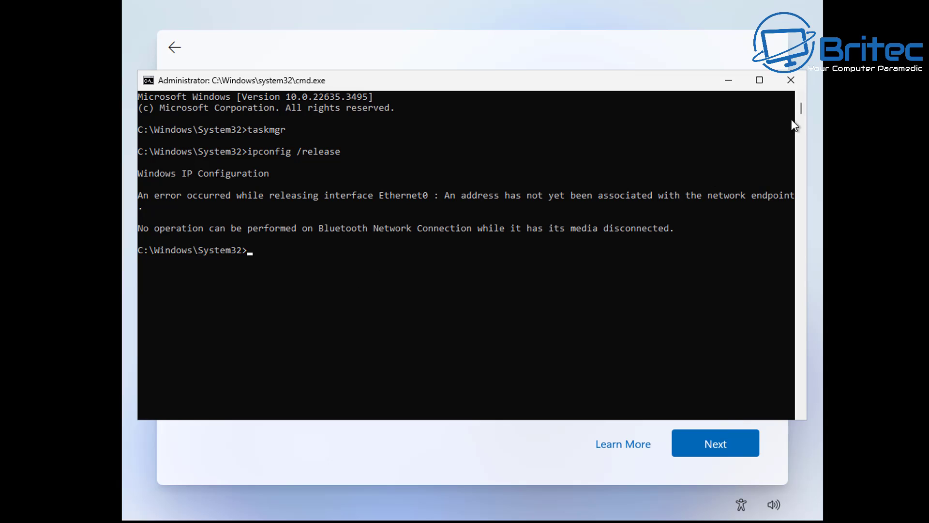
Close Command Prompt and back out of Microsoft account sign-in to the local name page.
{"action": "left_click", "coordinate": [790, 80]}
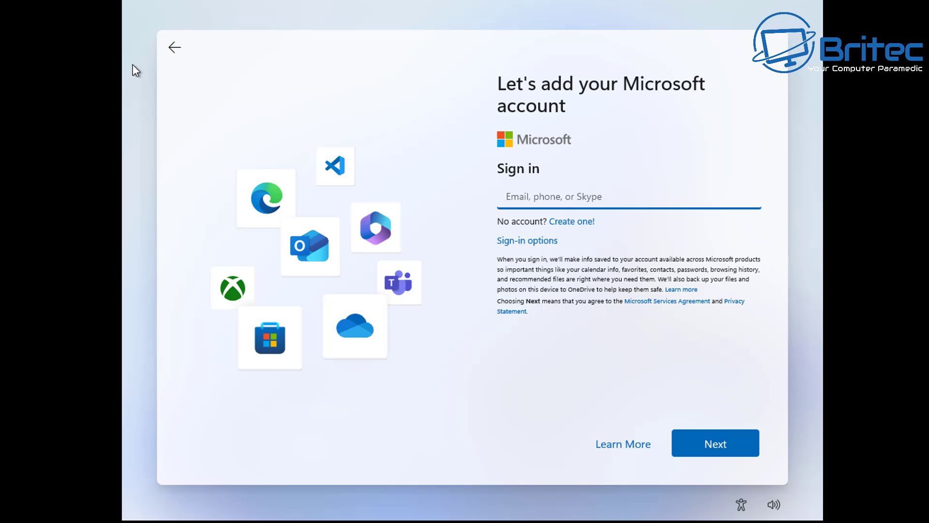
{"action": "left_click", "coordinate": [173, 49]}
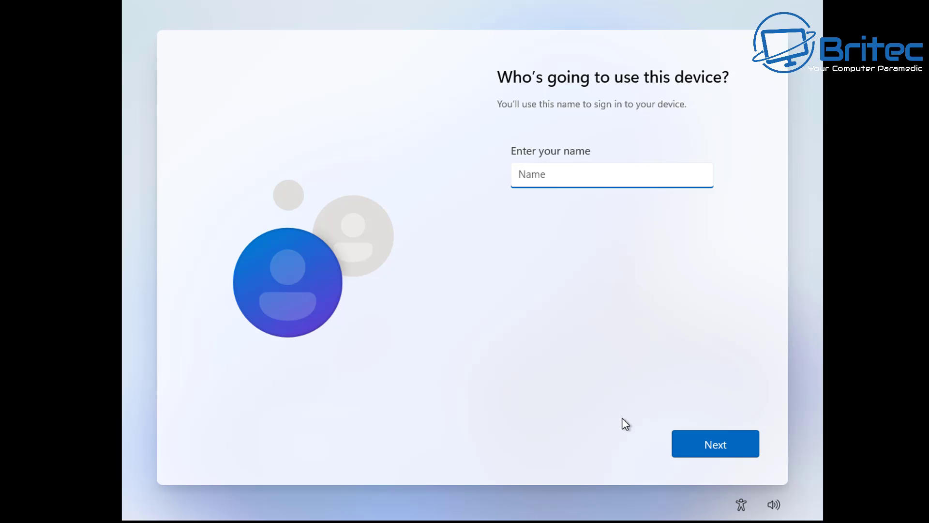
Enter a local account name and continue without setting a password.
{"action": "type", "text": "Britec"}
{"action": "left_click", "coordinate": [702, 442]}
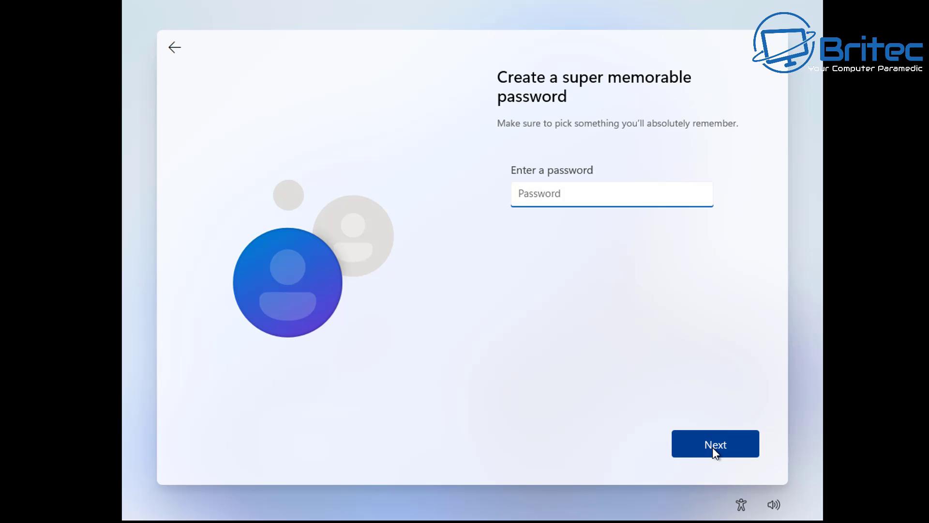
{"action": "left_click", "coordinate": [713, 447]}
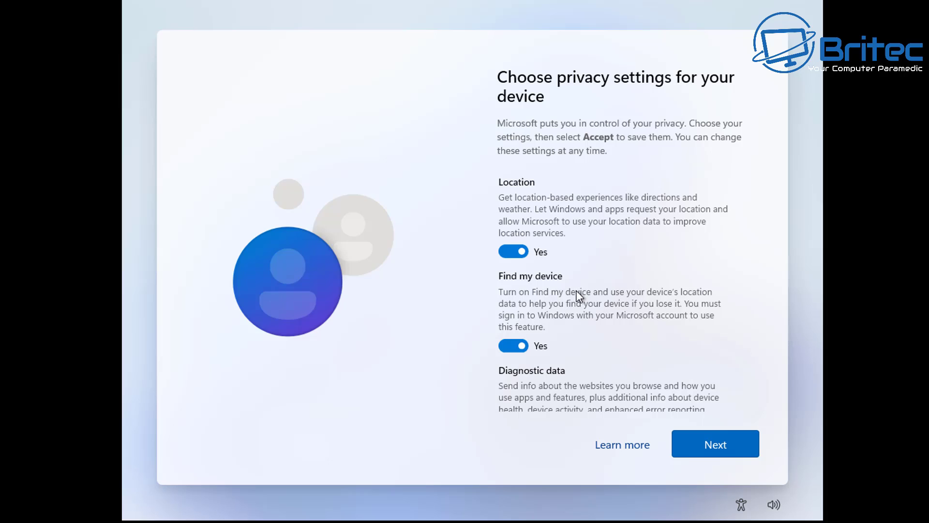
Turn off Location and Find my device, and limit diagnostic data to required only.
{"action": "left_click", "coordinate": [514, 251]}
{"action": "left_click", "coordinate": [514, 333]}
{"action": "scroll", "coordinate": [539, 354], "scroll_direction": "down", "scroll_amount": 1}
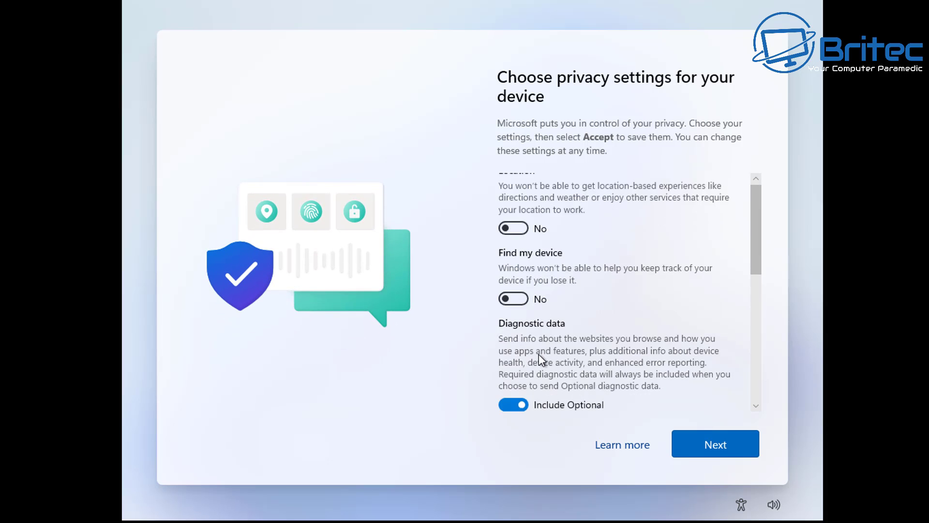
{"action": "scroll", "coordinate": [539, 354], "scroll_direction": "down", "scroll_amount": 1}
{"action": "left_click", "coordinate": [525, 345]}
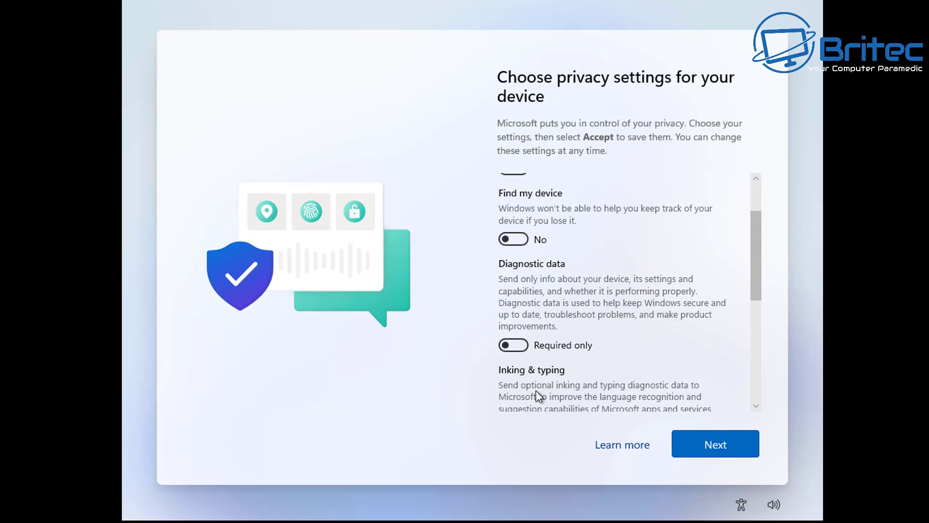
Turn off Inking & typing, Tailored experiences and Advertising ID, then accept the privacy settings.
{"action": "scroll", "coordinate": [535, 391], "scroll_direction": "down", "scroll_amount": 2}
{"action": "left_click", "coordinate": [514, 321]}
{"action": "left_click", "coordinate": [514, 408]}
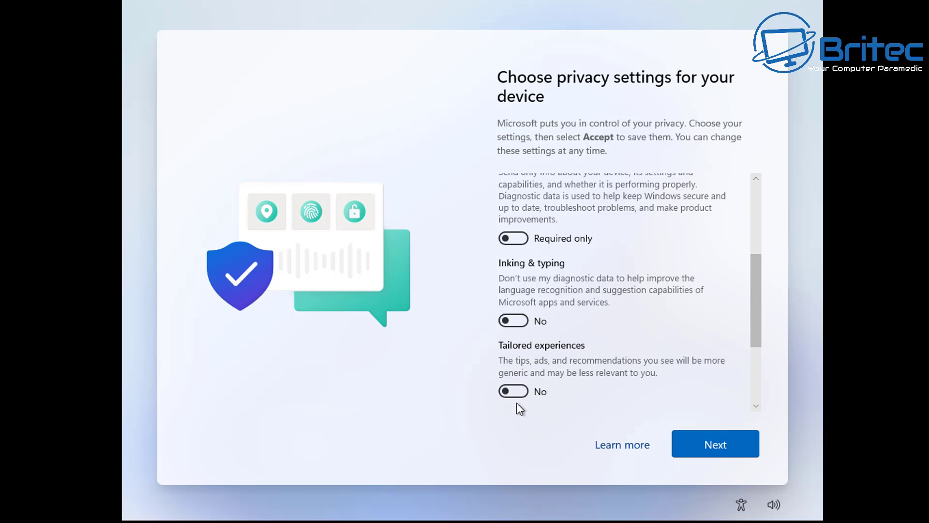
{"action": "scroll", "coordinate": [513, 354], "scroll_direction": "down", "scroll_amount": 2}
{"action": "left_click", "coordinate": [514, 365]}
{"action": "scroll", "coordinate": [514, 365], "scroll_direction": "down", "scroll_amount": 1}
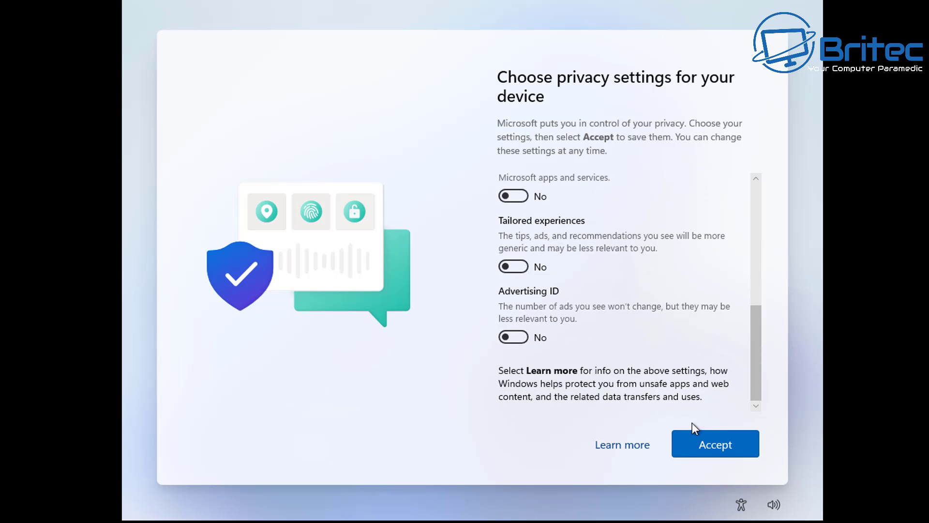
{"action": "left_click", "coordinate": [724, 445]}
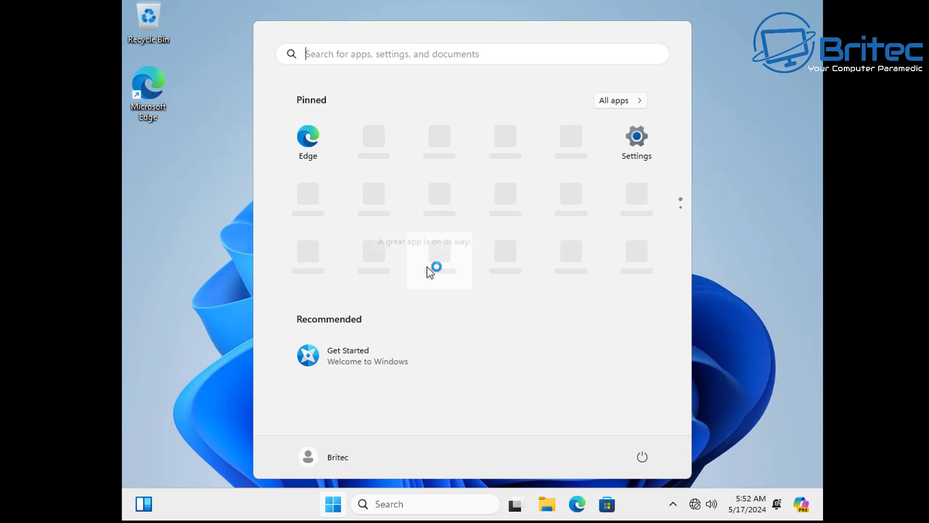
Search for cmd and launch Command Prompt as administrator, approving the UAC prompt.
{"action": "left_click", "coordinate": [338, 513]}
{"action": "left_click", "coordinate": [337, 511]}
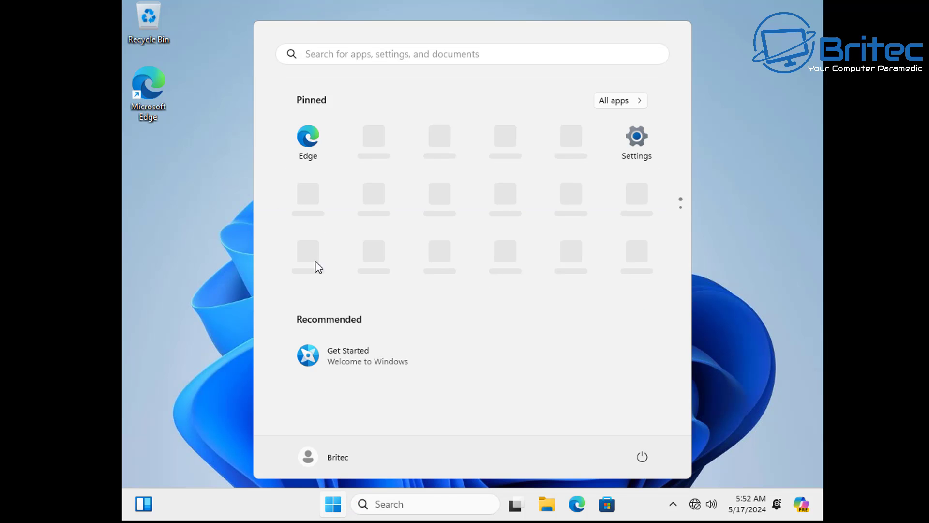
{"action": "type", "text": "cmd"}
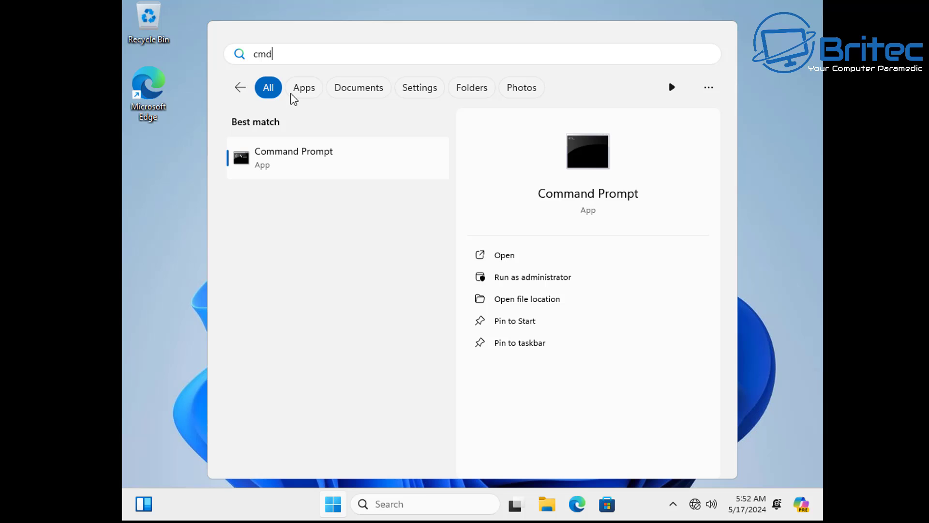
{"action": "left_click", "coordinate": [503, 278]}
{"action": "left_click", "coordinate": [451, 362]}
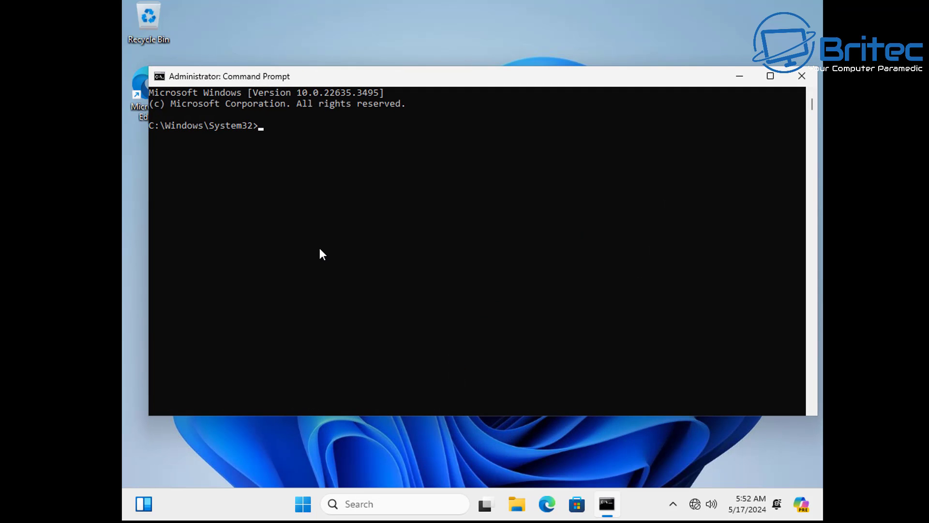
Run ipconfig /renew so Ethernet0 regains IPv4 address 192.168.233.168.
{"action": "type", "text": "ipconfig /renew"}
{"action": "key", "text": "Return"}
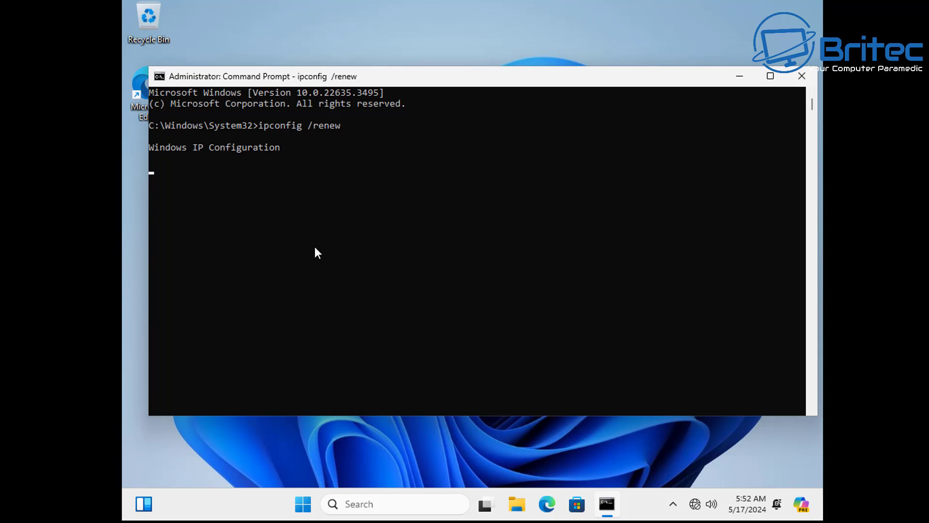
{"action": "mouse_move", "coordinate": [698, 513]}
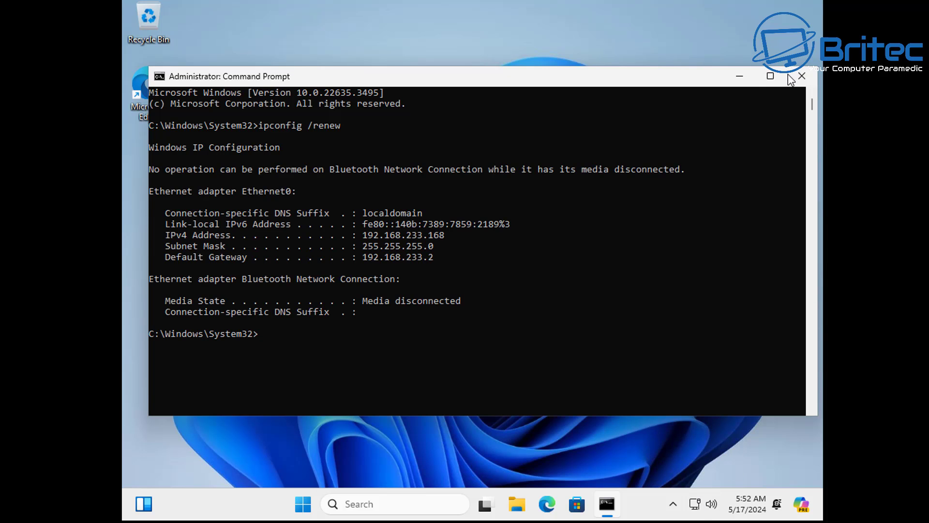
Close Command Prompt and open System > Activation, showing Windows 11 Pro not activated (0xC004F213).
{"action": "left_click", "coordinate": [807, 82]}
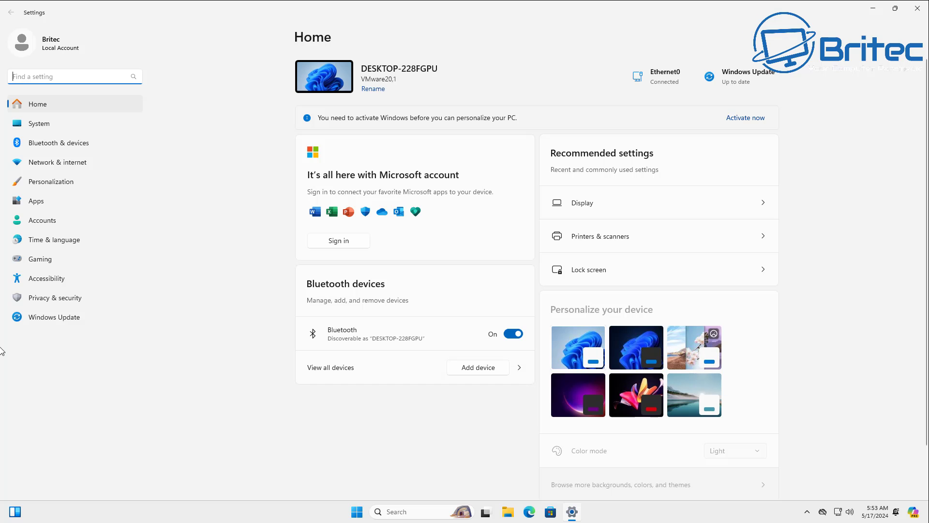
{"action": "left_click", "coordinate": [48, 123]}
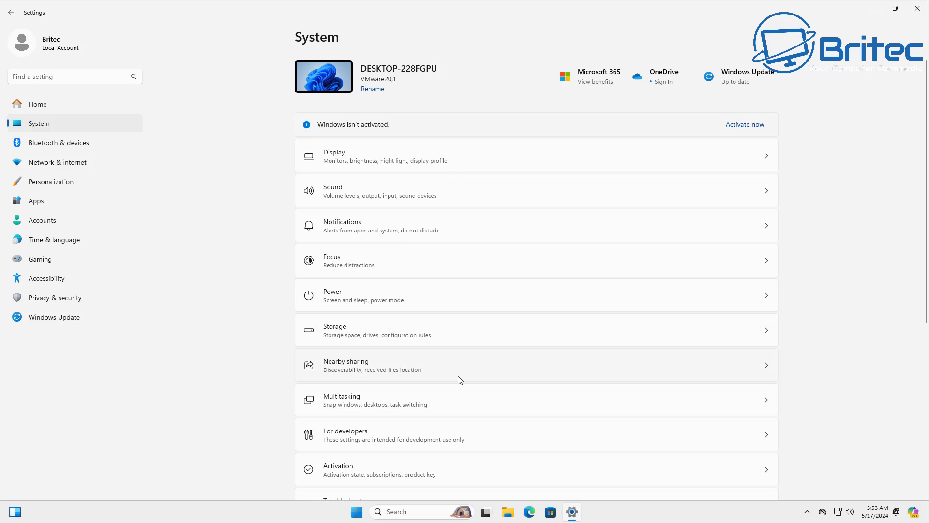
{"action": "scroll", "coordinate": [473, 313], "scroll_direction": "down", "scroll_amount": 4}
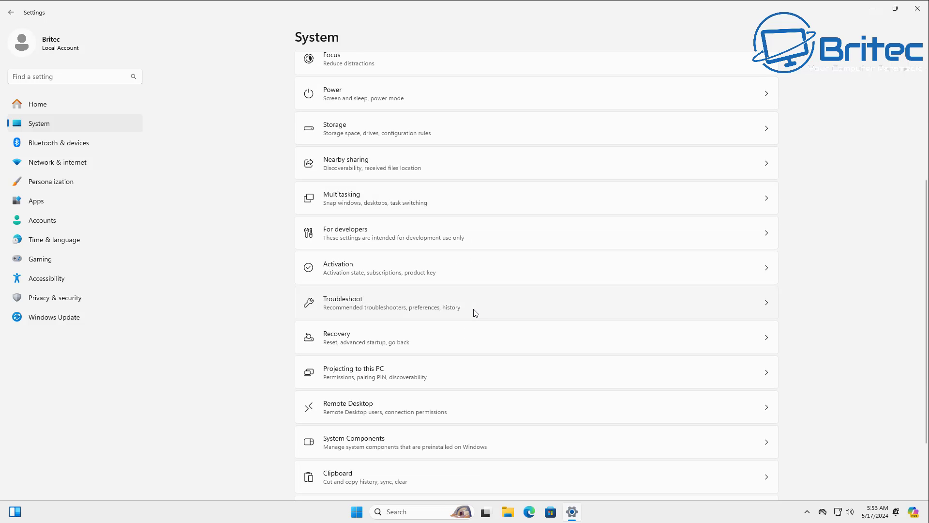
{"action": "left_click", "coordinate": [441, 273]}
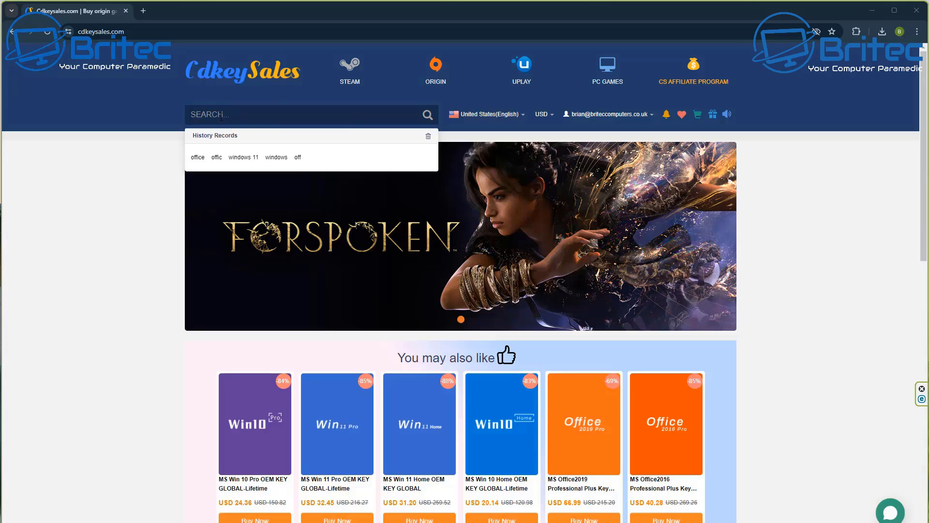
Search CDKeySales for 'windows 11' and buy the MS Win 11 Pro OEM KEY GLOBAL-Lifetime.
{"action": "type", "text": "wind"}
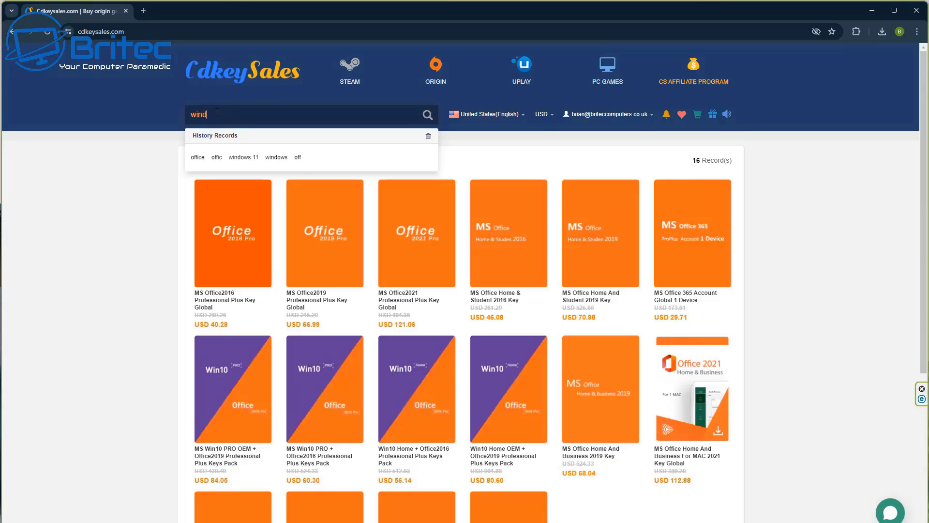
{"action": "type", "text": "ows 11"}
{"action": "key", "text": "Return"}
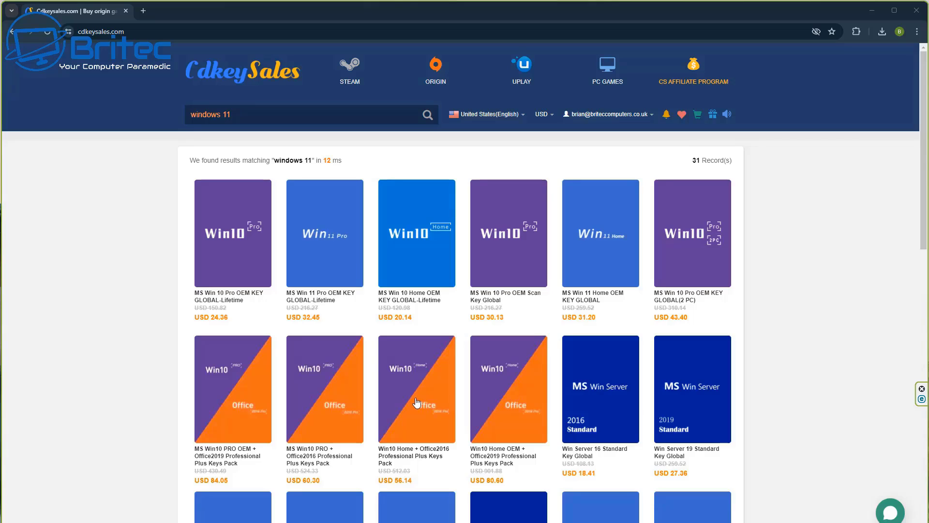
{"action": "left_click", "coordinate": [335, 270]}
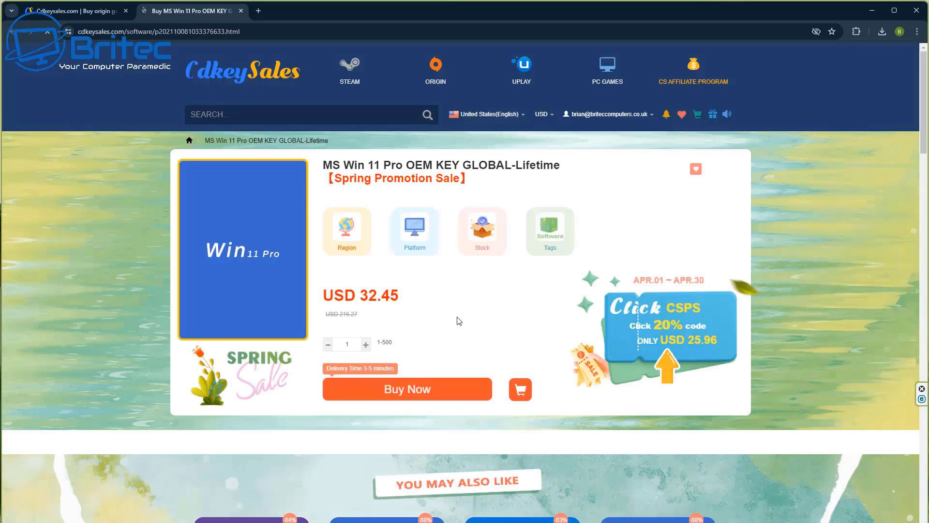
{"action": "left_click", "coordinate": [426, 393]}
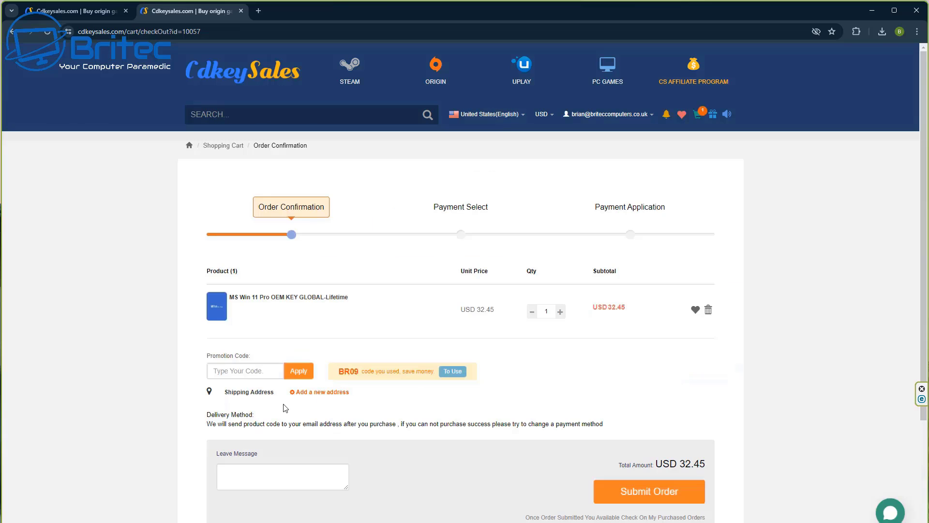
Apply promotion code BR09 to the Win 11 Pro order.
{"action": "left_click", "coordinate": [229, 374]}
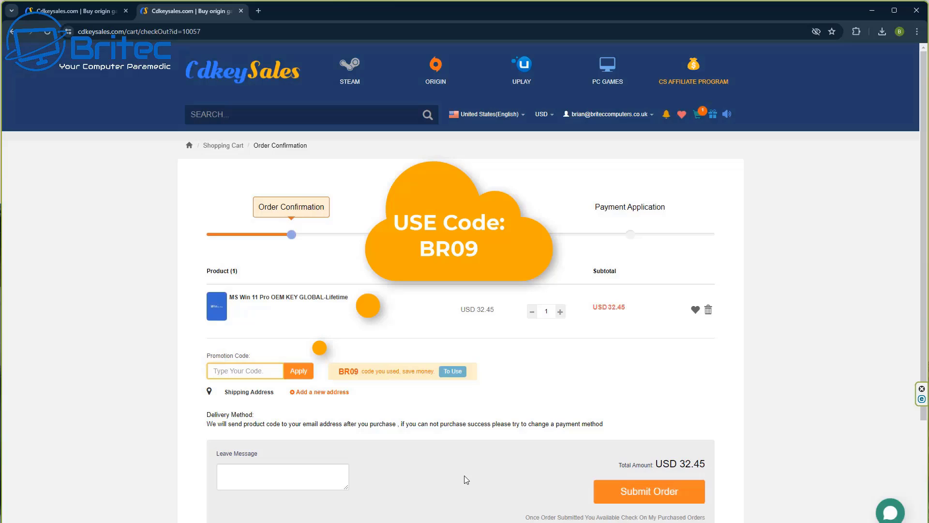
{"action": "type", "text": "BR09"}
{"action": "left_click", "coordinate": [297, 379]}
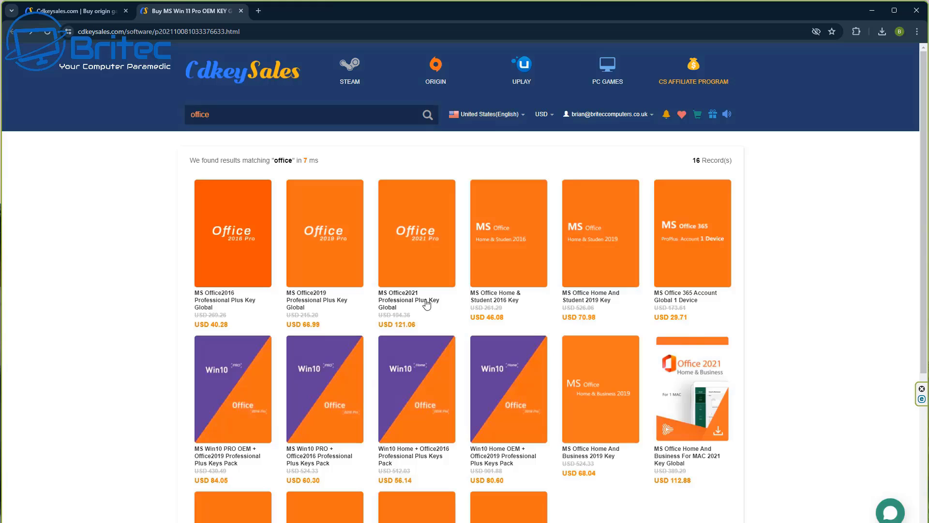
Buy the Office2021 Professional Plus key with code BR09 and PayPal, then return to Activation settings.
{"action": "left_click", "coordinate": [426, 303]}
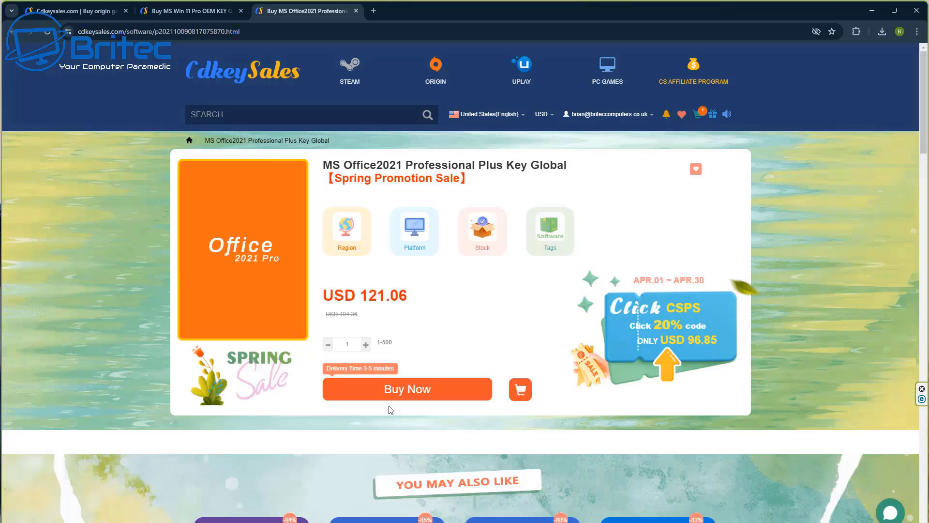
{"action": "left_click", "coordinate": [444, 391]}
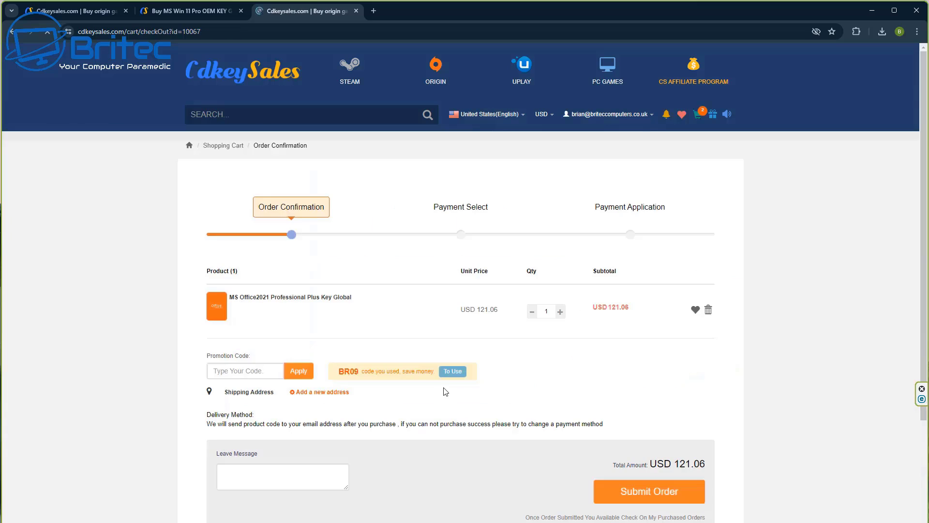
{"action": "left_click", "coordinate": [252, 374]}
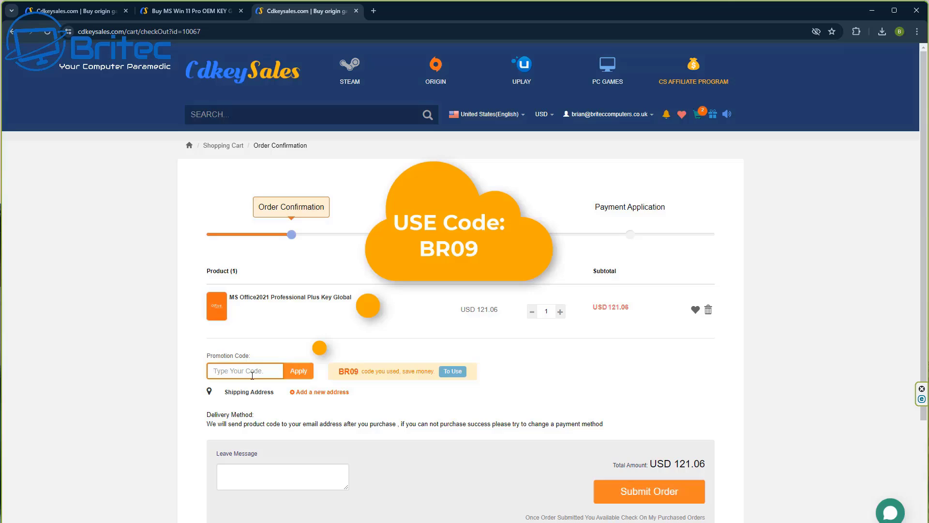
{"action": "type", "text": "BR09"}
{"action": "left_click", "coordinate": [297, 376]}
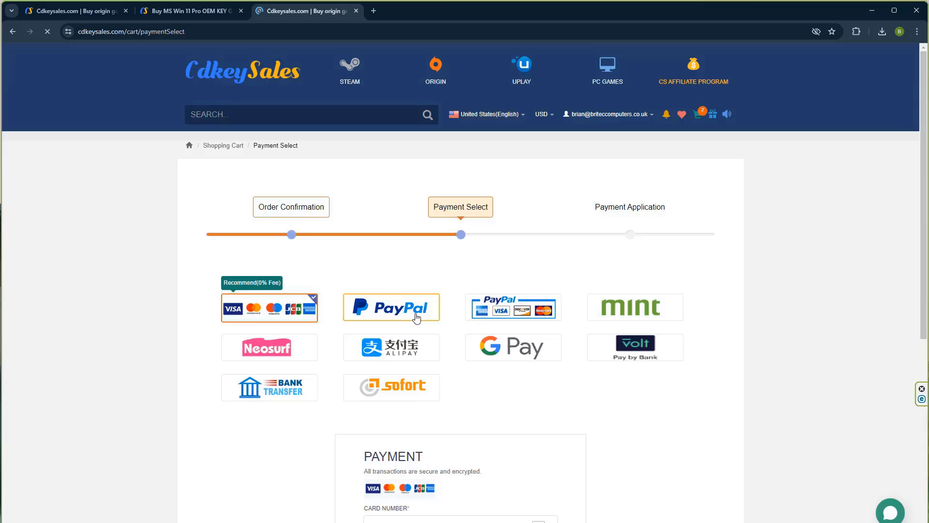
{"action": "left_click", "coordinate": [416, 319]}
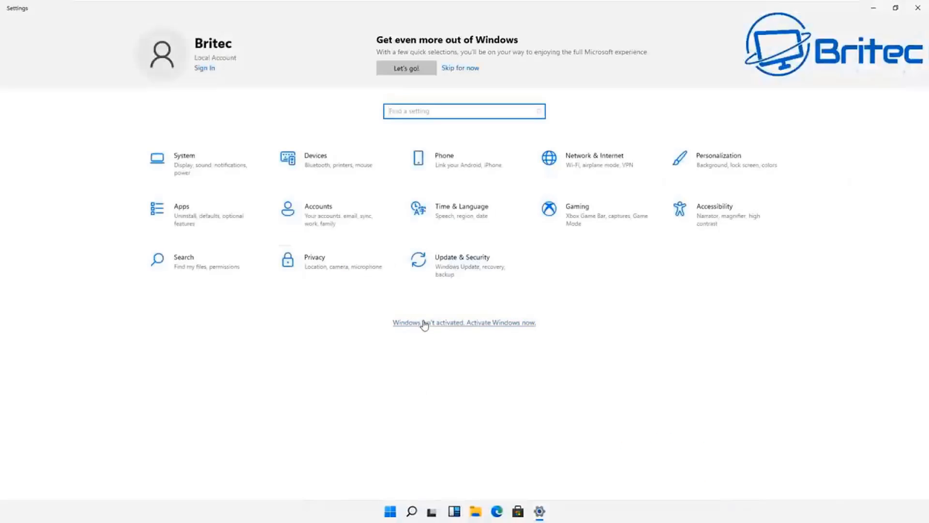
{"action": "left_click", "coordinate": [422, 324]}
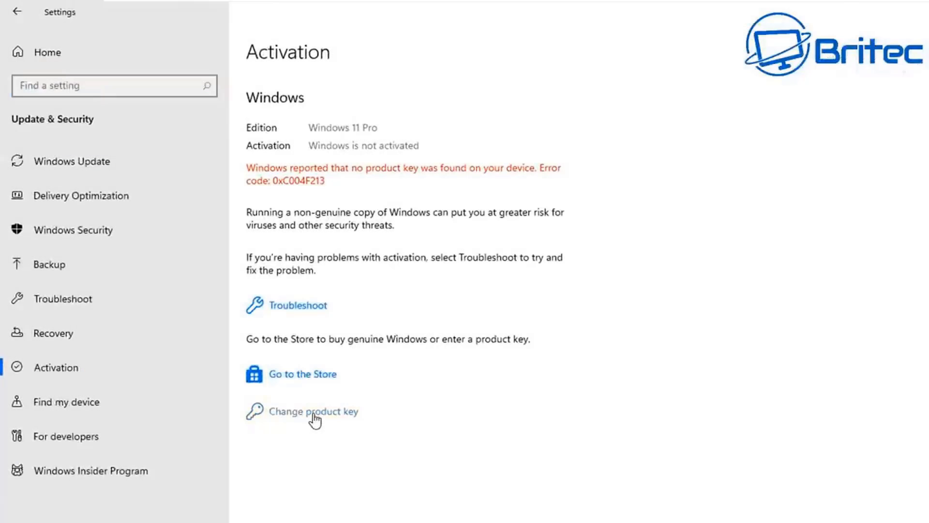
Paste the purchased key under Change product key and activate Windows 11 Pro.
{"action": "left_click", "coordinate": [315, 415]}
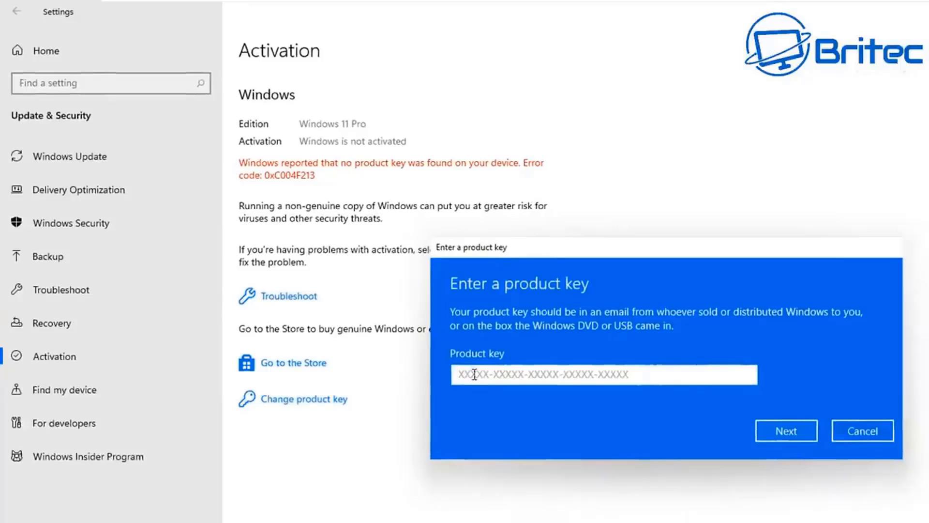
{"action": "key", "text": "ctrl+v"}
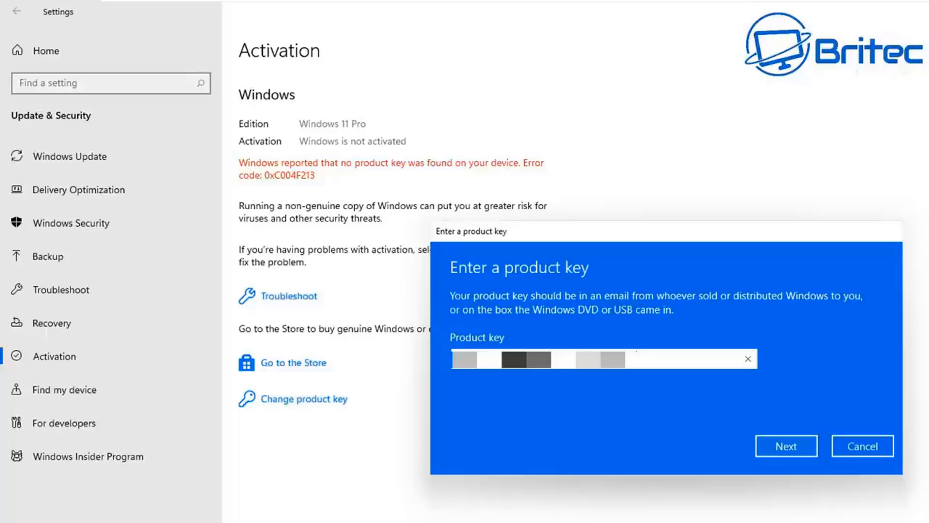
{"action": "key", "text": "Return"}
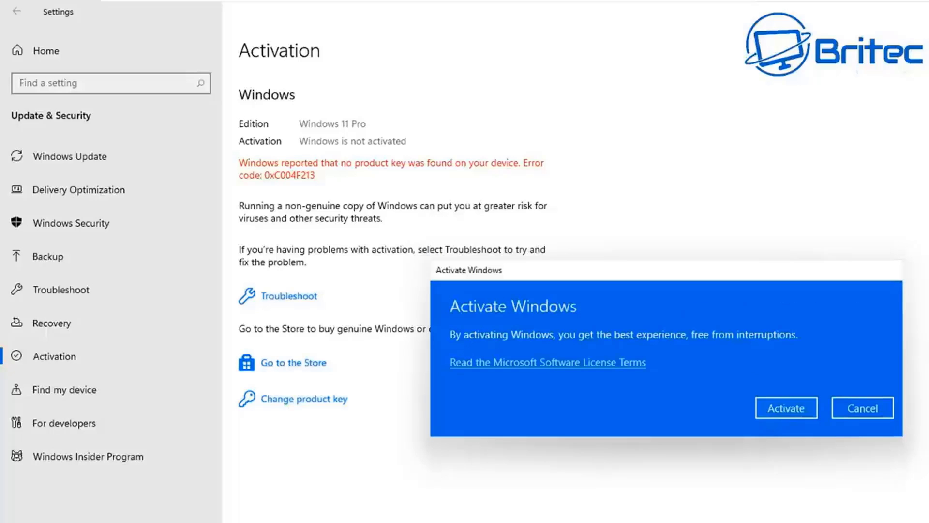
{"action": "left_click", "coordinate": [797, 407]}
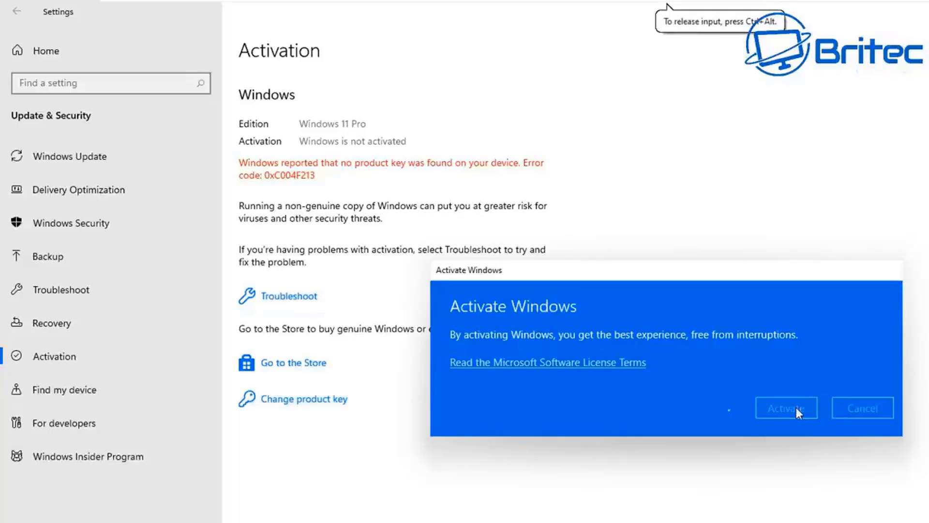